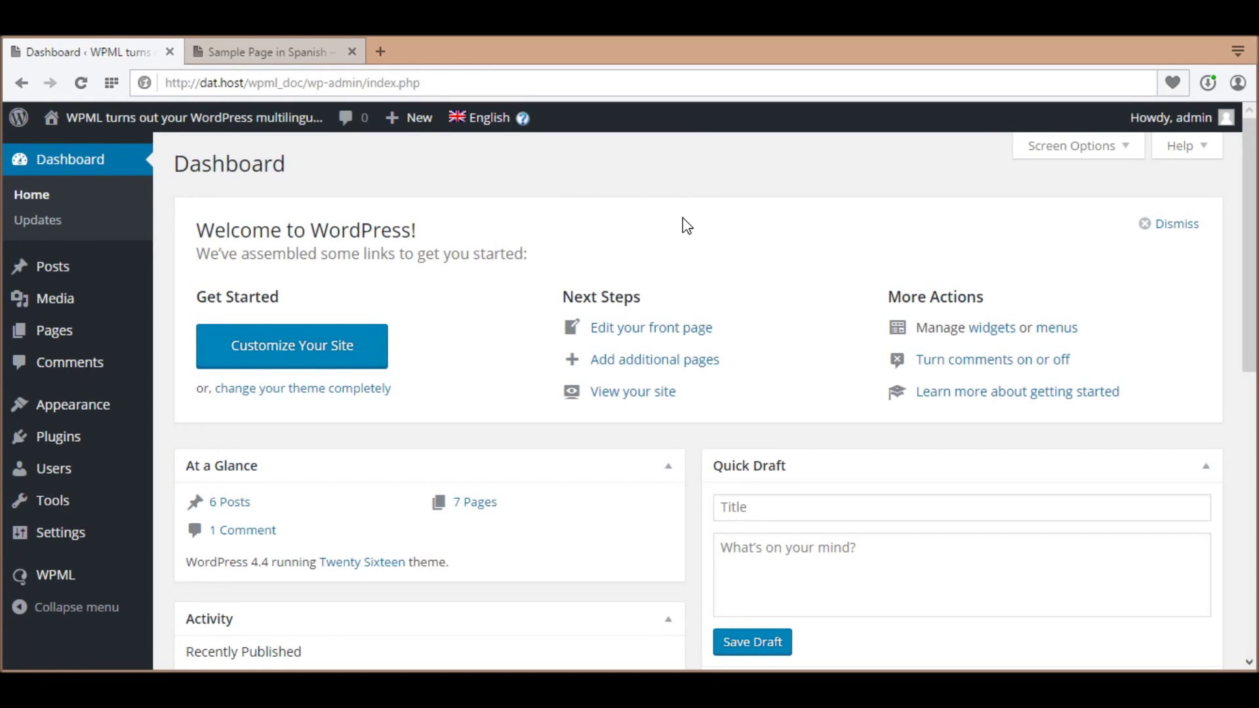
- Activate WPML String Translation and check the WPML Languages page lists English and Spanish
left_click(84, 441)
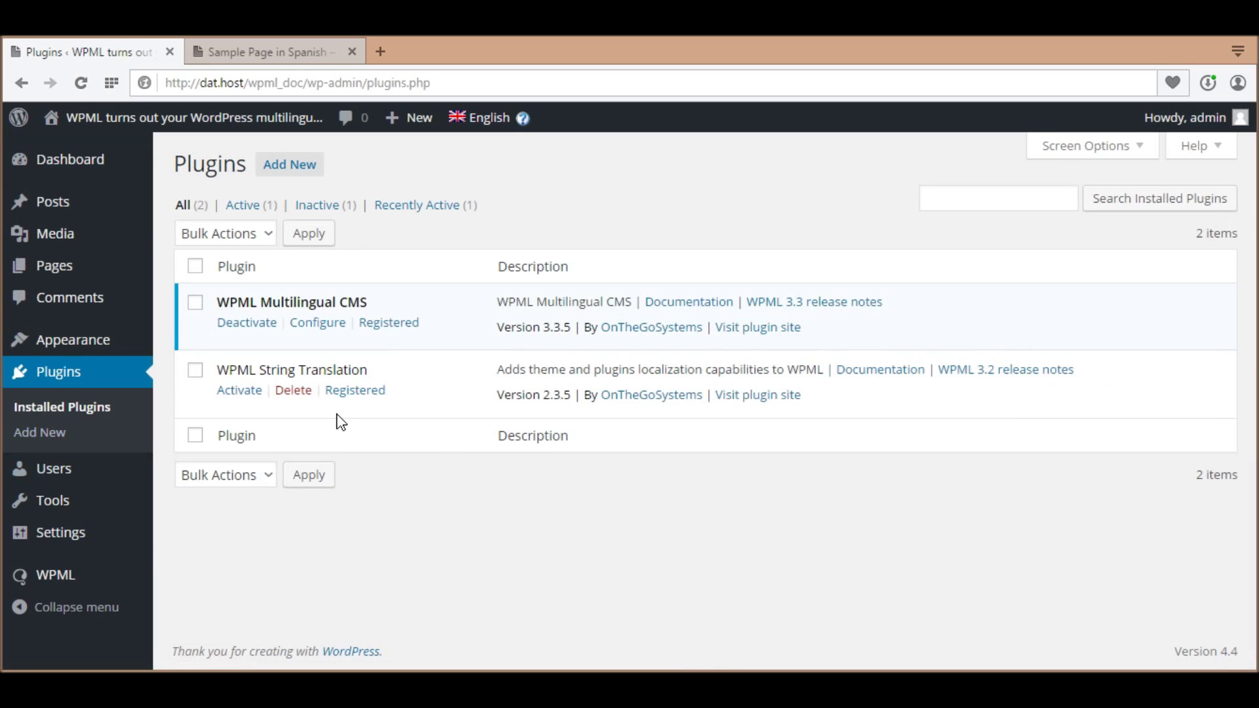
left_click(249, 393)
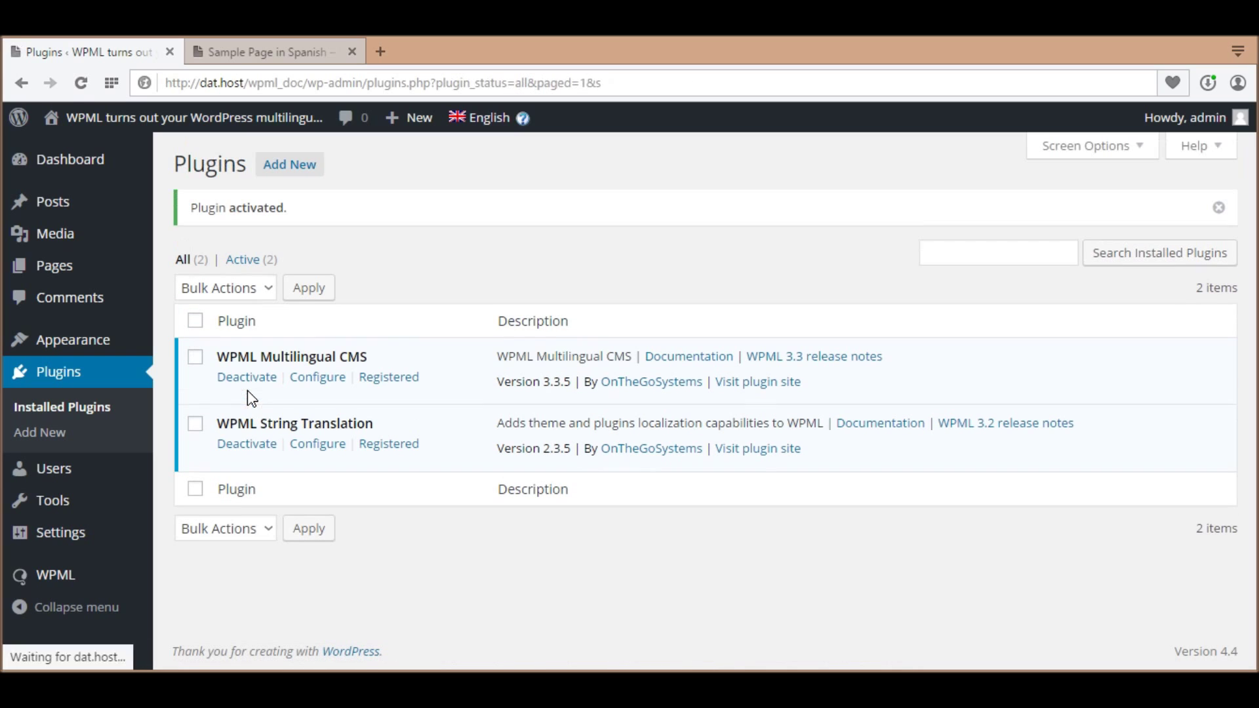
mouse_move(104, 566)
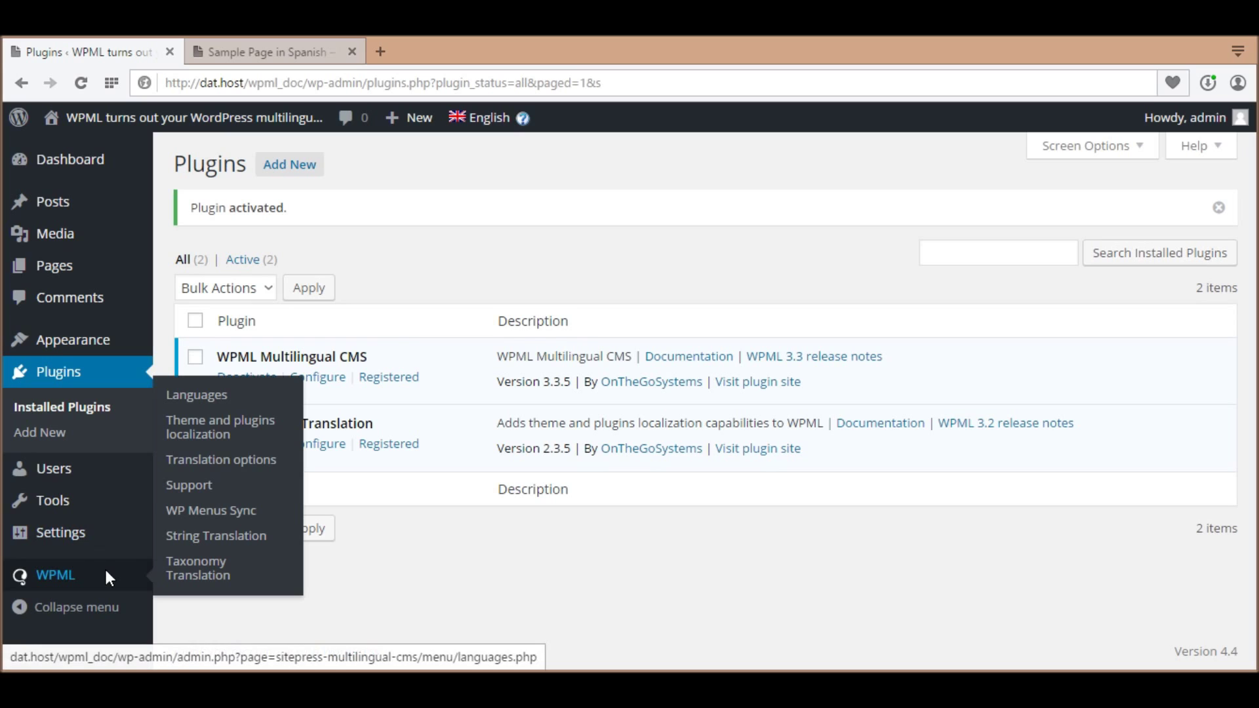
left_click(195, 396)
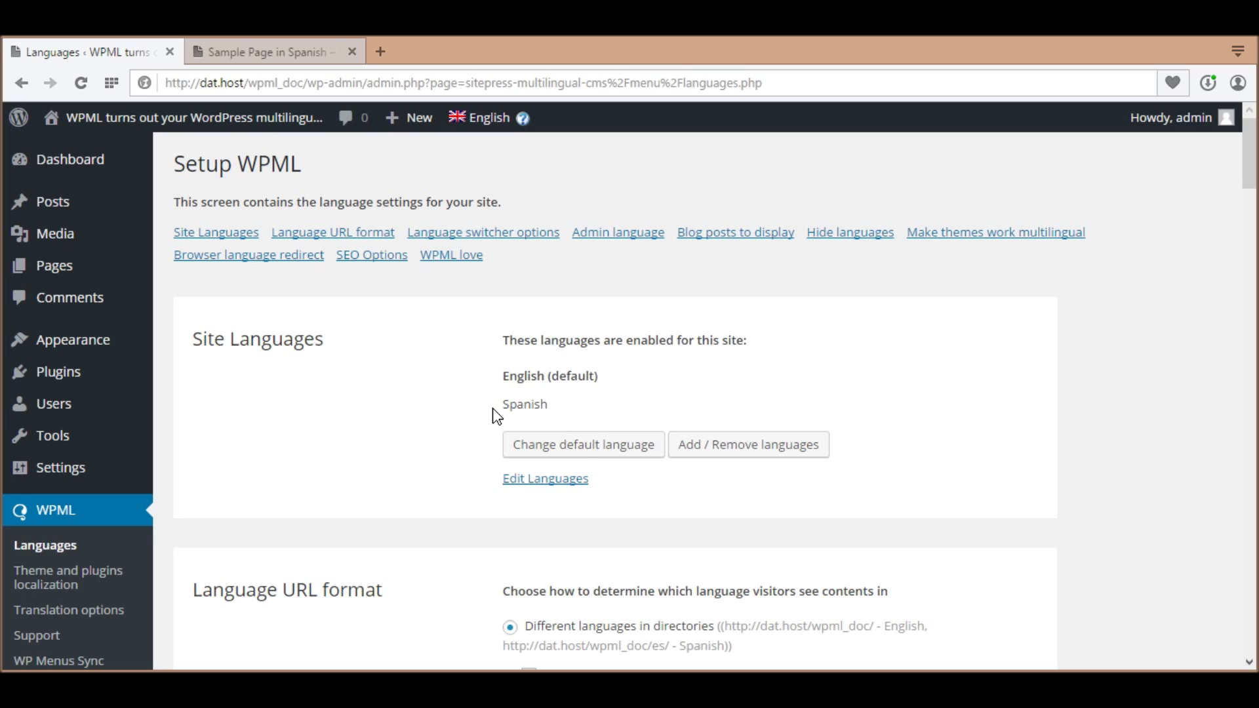
- In Appearance > Widgets, inspect the About text widget, then expand Recent Posts (My Recent Posts, 3 posts)
mouse_move(116, 344)
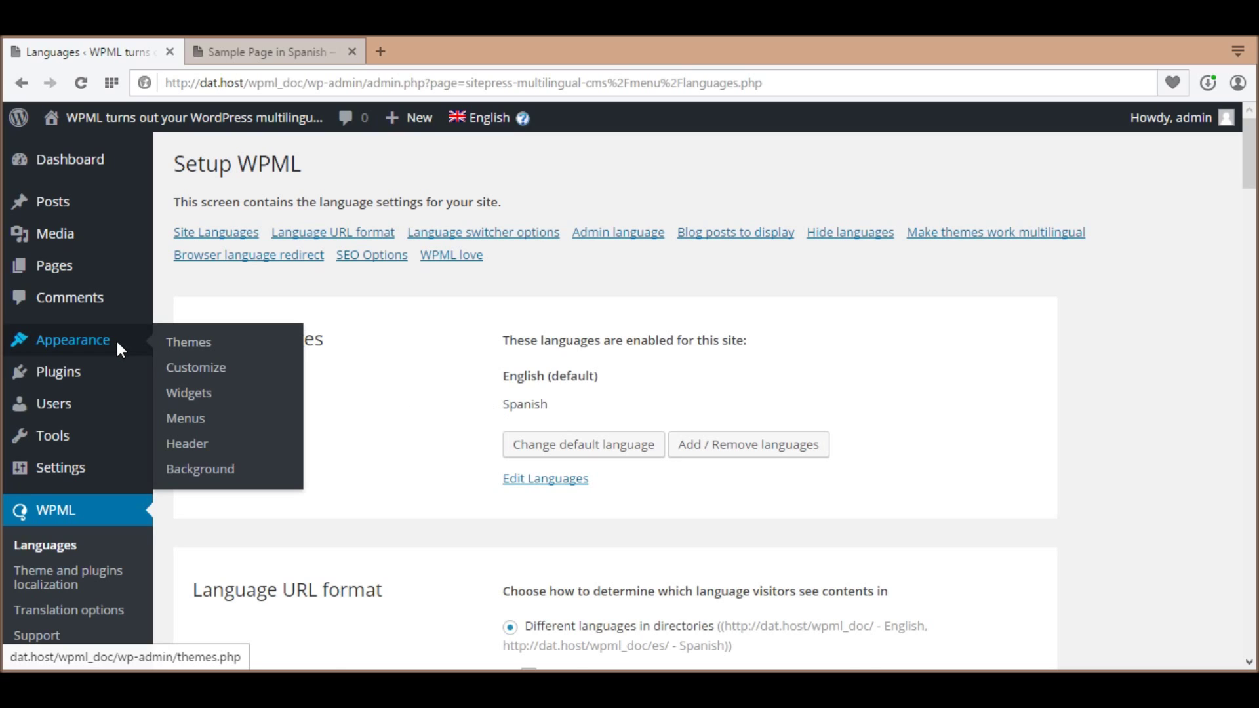
left_click(187, 392)
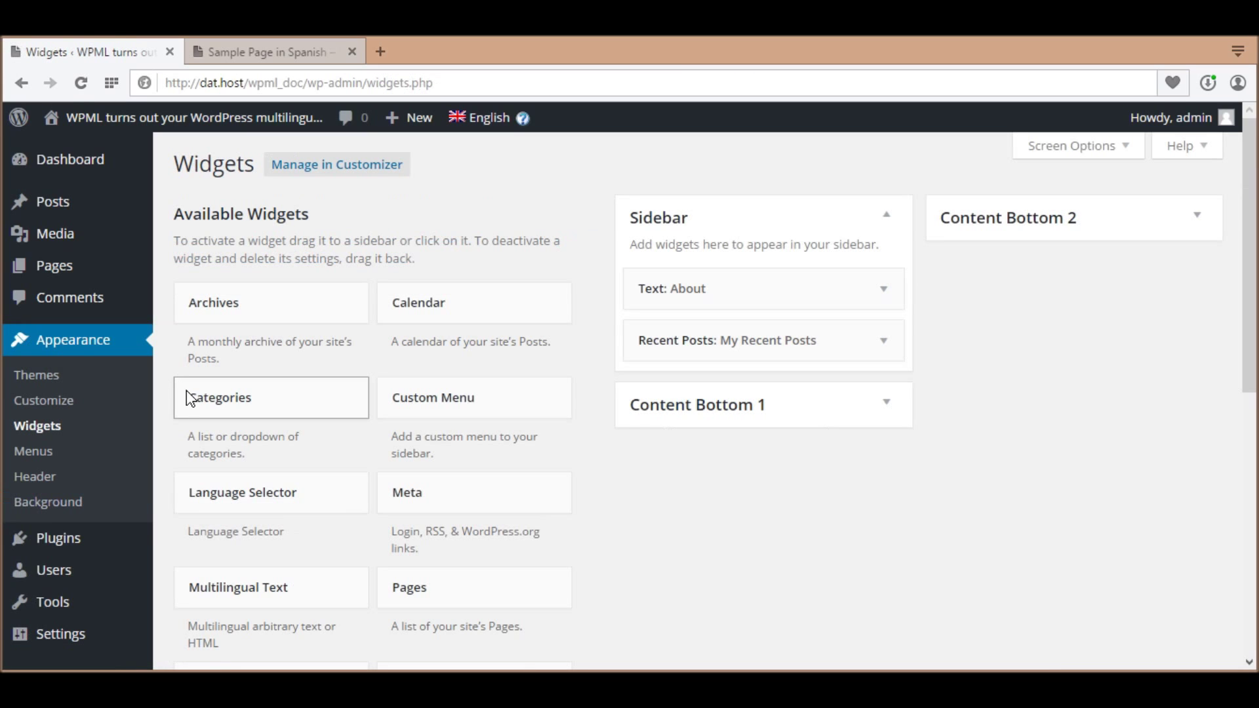
left_click(721, 309)
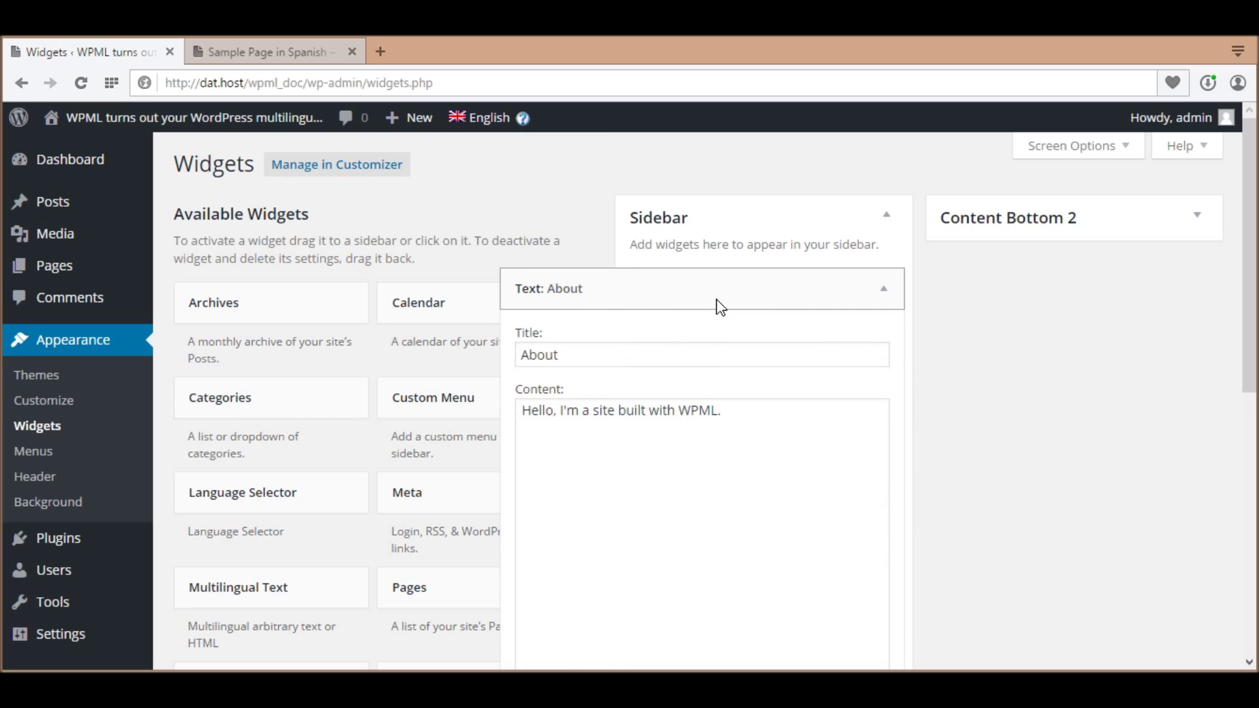
left_click(706, 353)
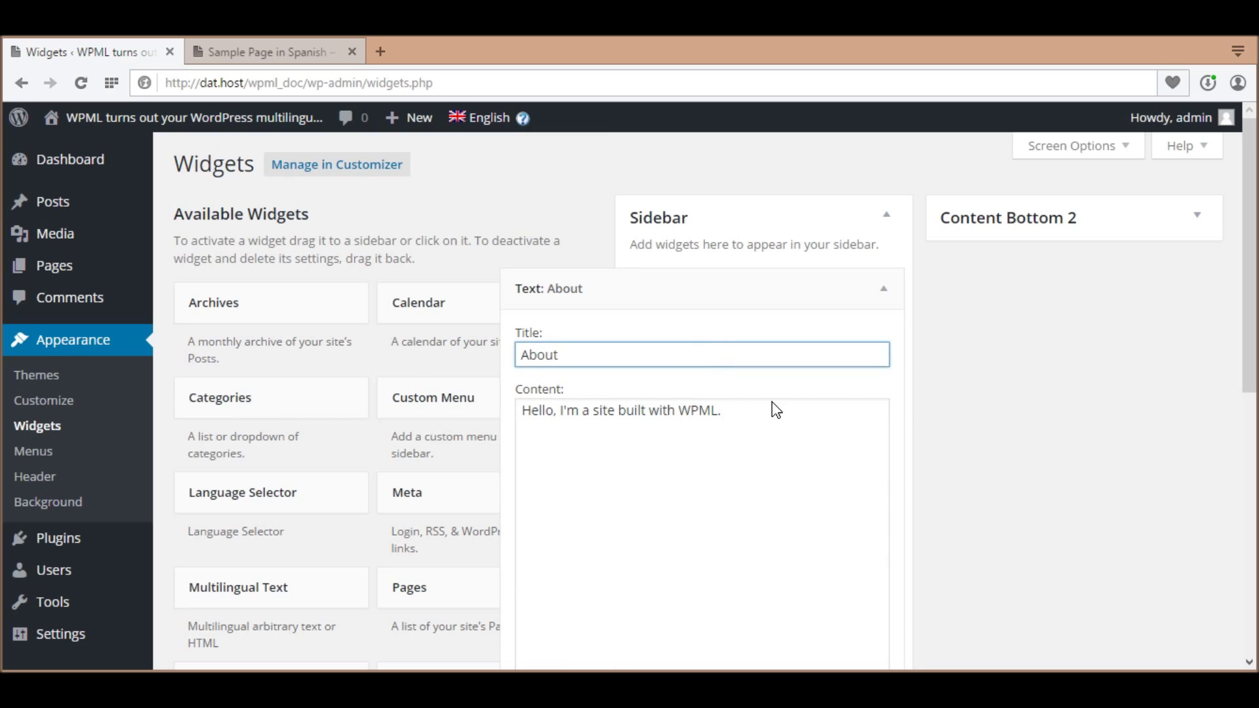
left_click(783, 421)
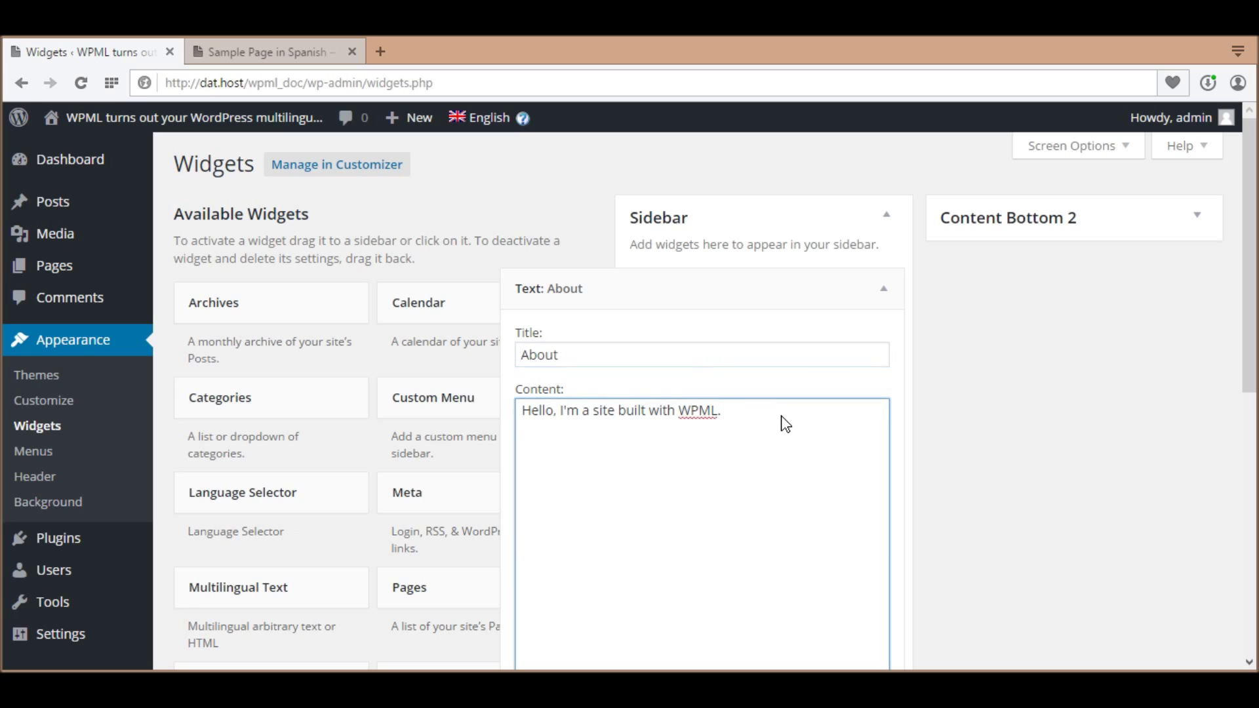
left_click(884, 290)
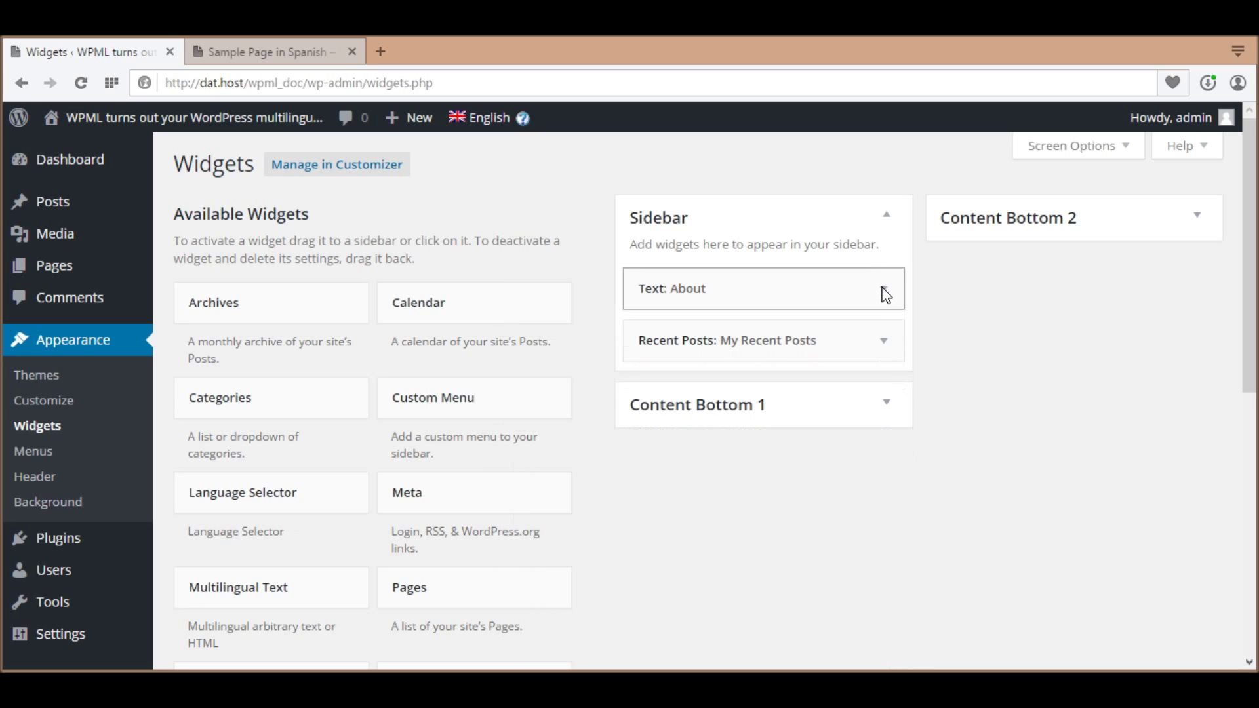
left_click(873, 333)
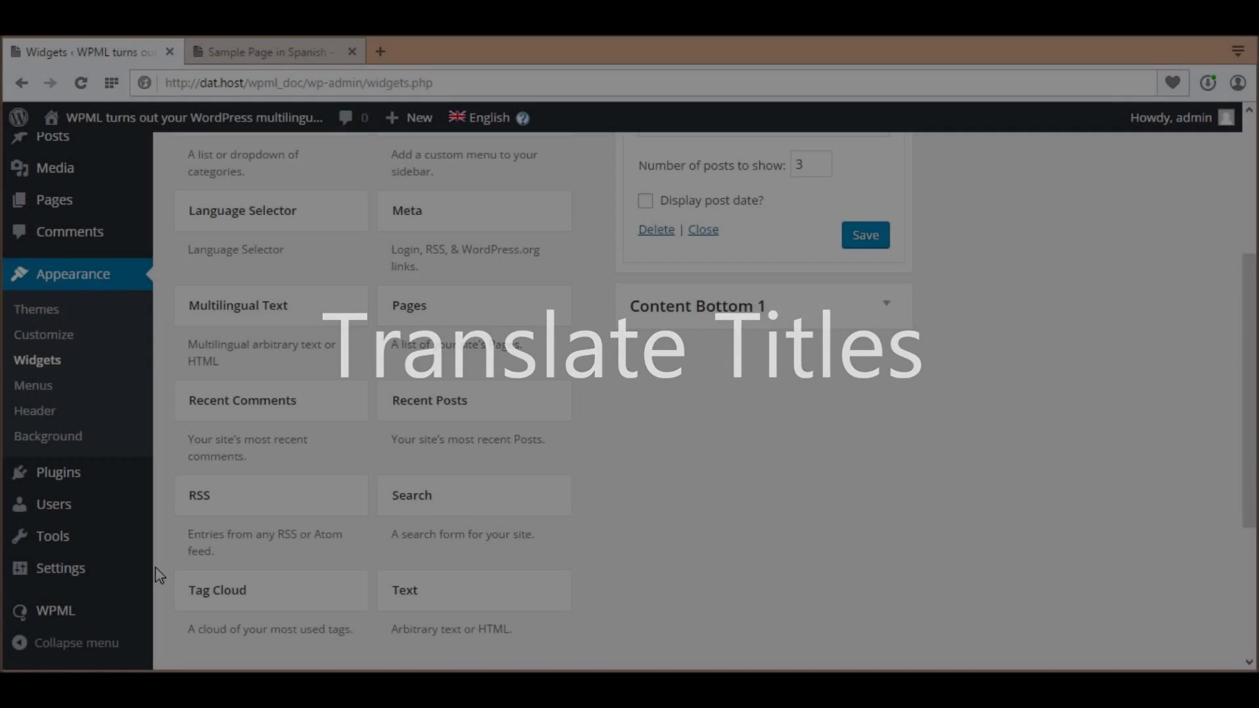
- Open String Translation in a new tab, filter by the Widgets domain, and open About's Spanish translation
mouse_move(80, 604)
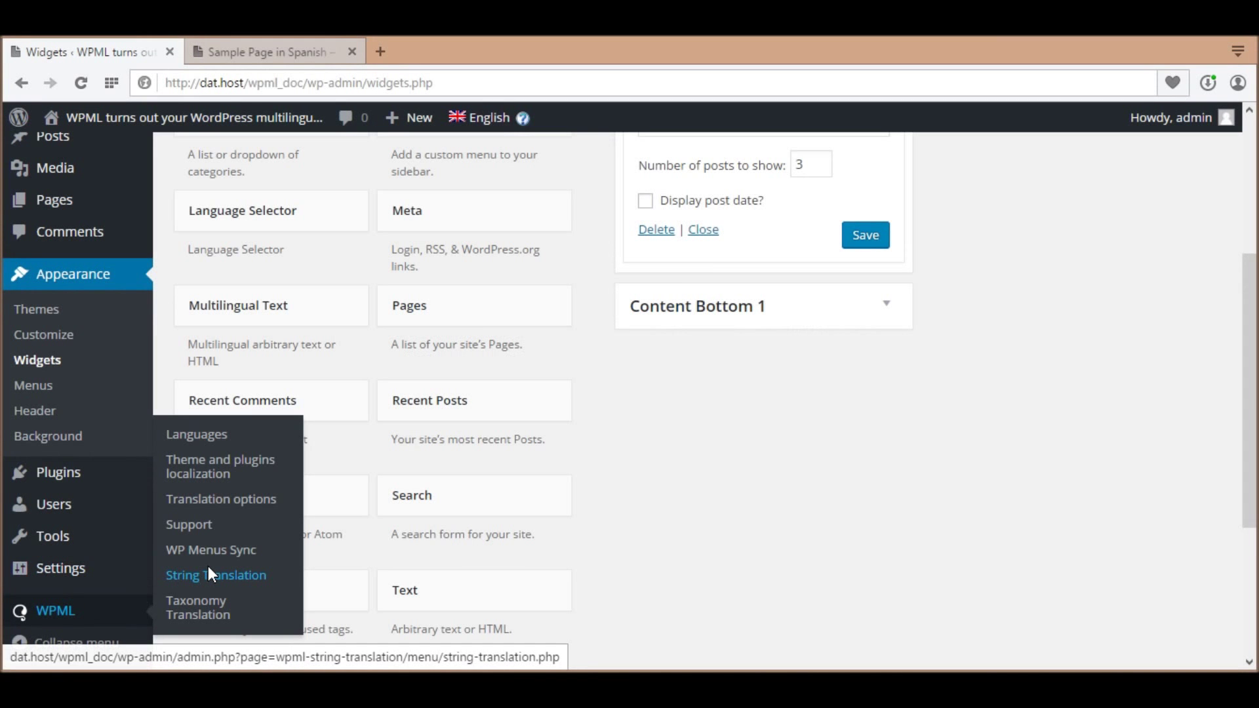
right_click(209, 568)
left_click(286, 410)
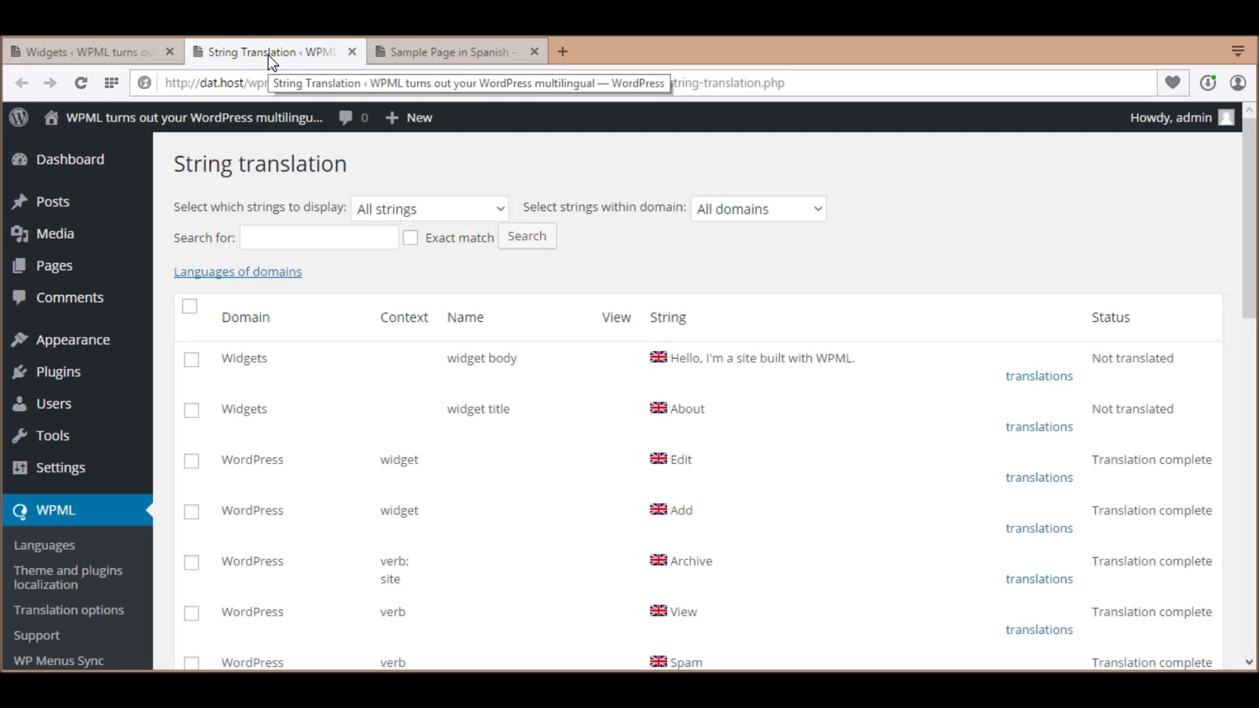
left_click(768, 212)
left_click(761, 270)
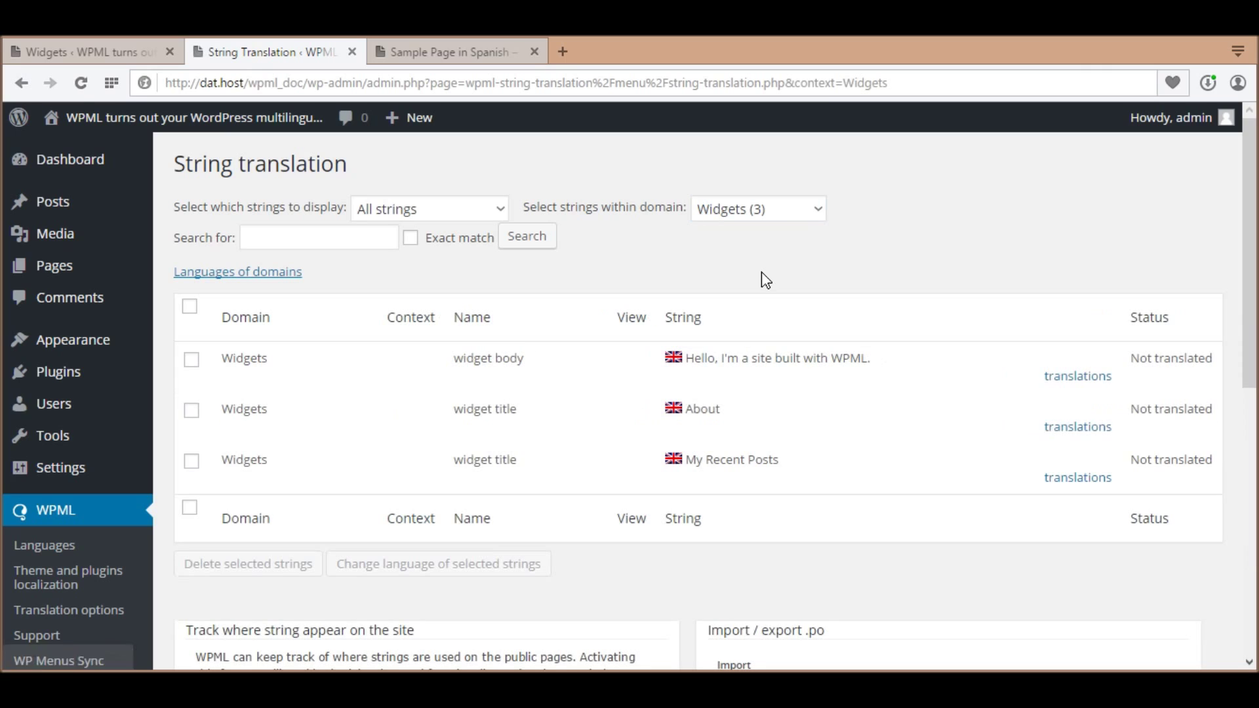
left_click(1081, 435)
- Save 'Spanish About' as the complete Spanish translation of the About title
left_click(969, 487)
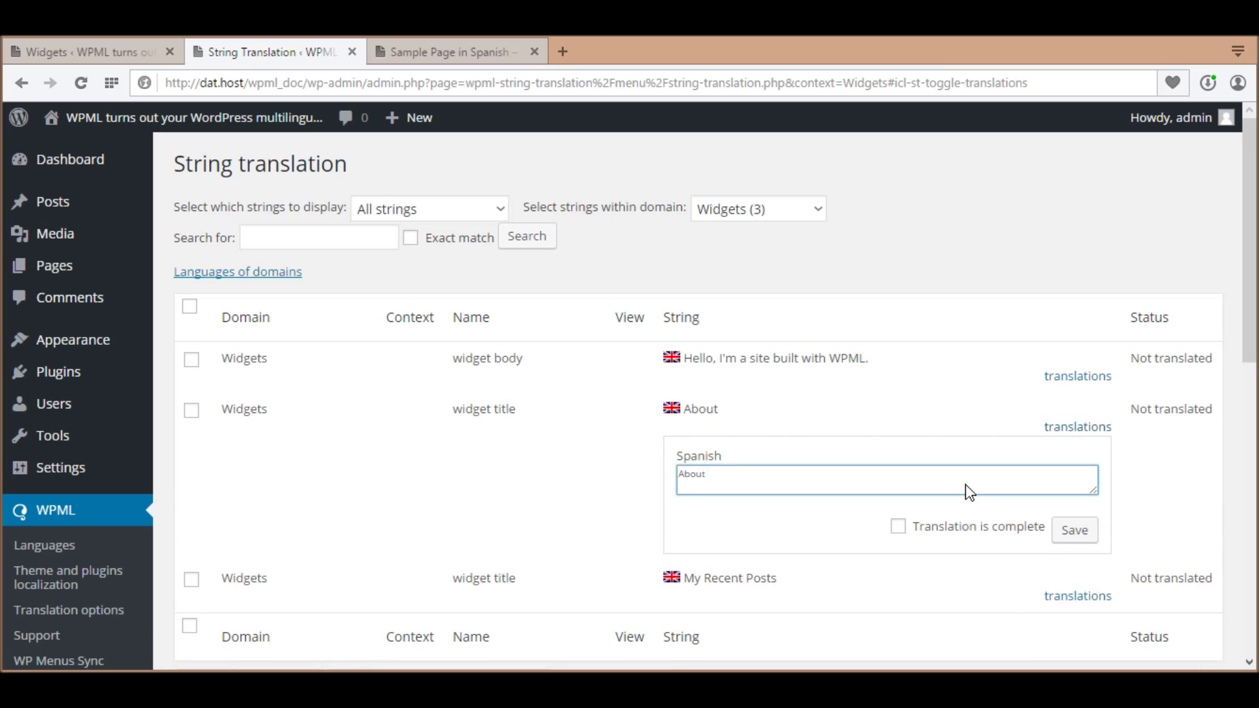
type("Spanish About")
left_click(978, 525)
left_click(1074, 530)
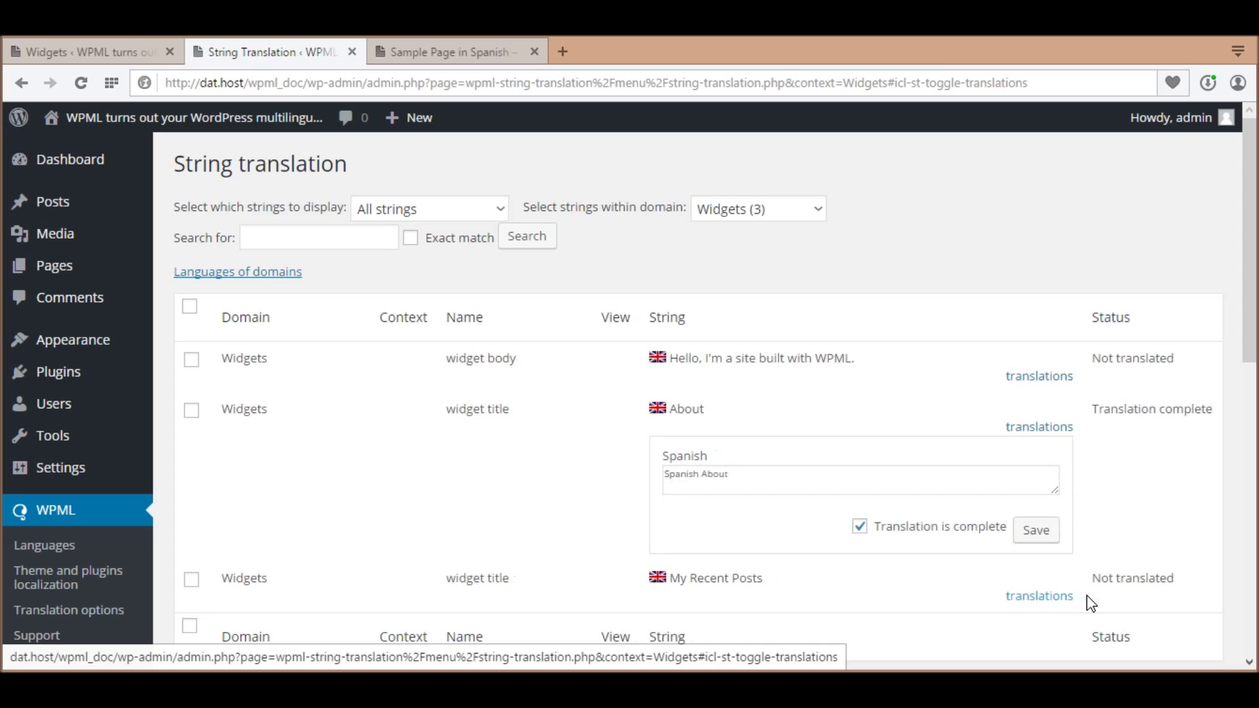
- Save 'Spanish My Recent Posts' as the complete Spanish translation of the My Recent Posts title
left_click(1057, 598)
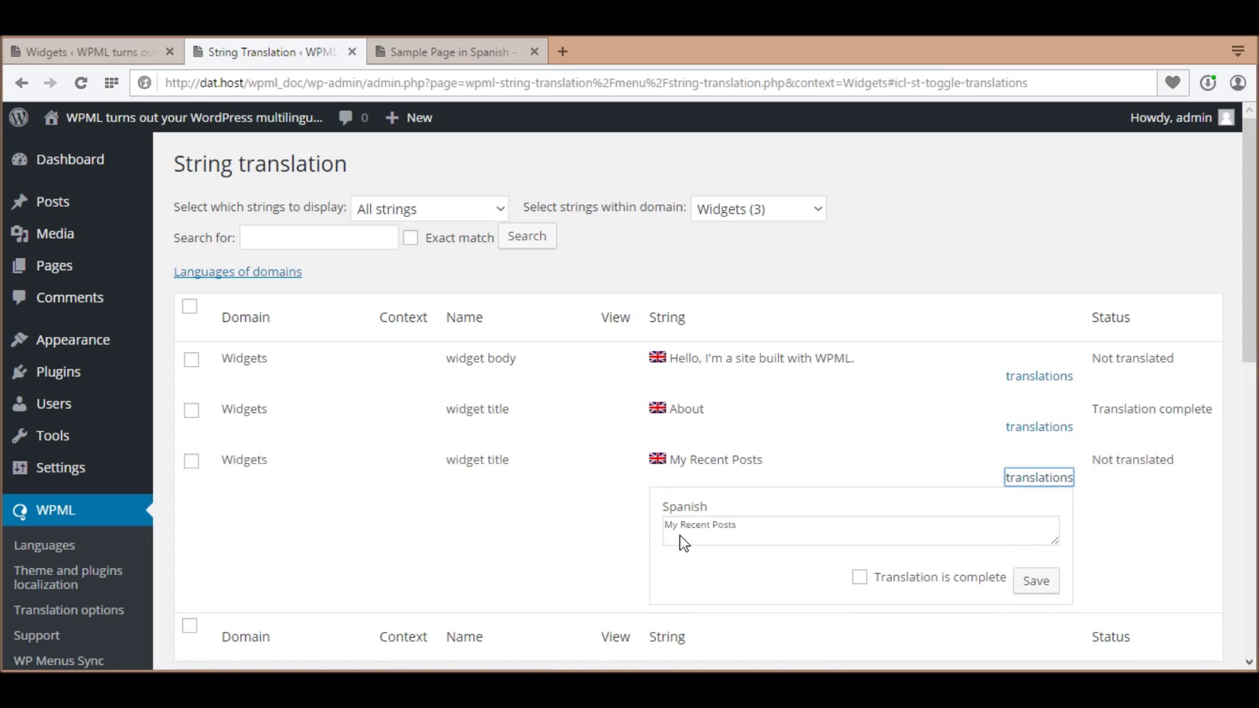
left_click(673, 531)
type("Spanish")
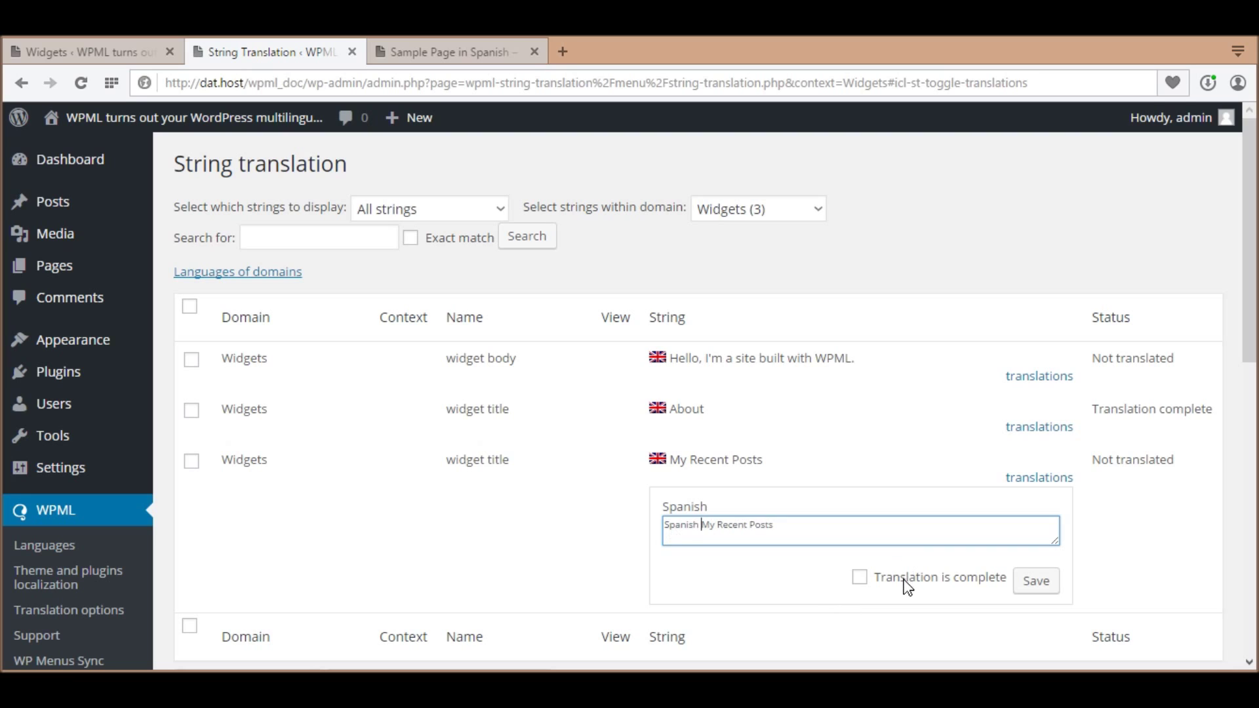
left_click(931, 578)
left_click(1034, 586)
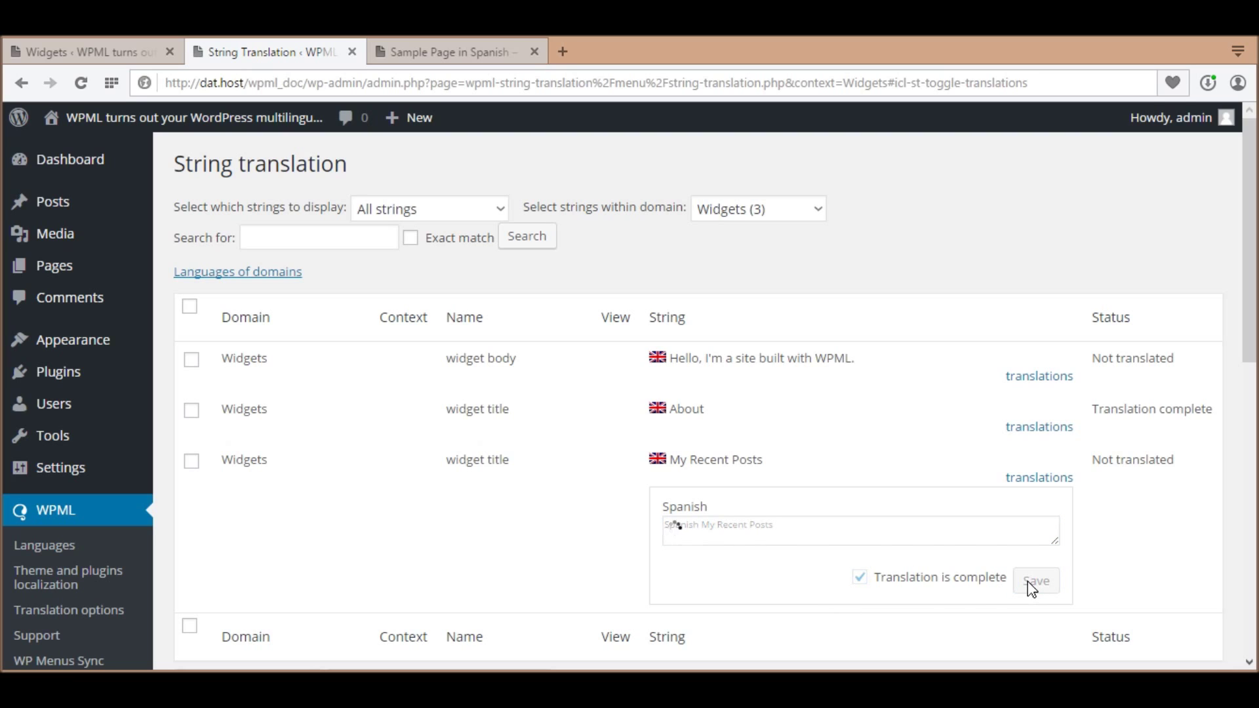
left_click(438, 58)
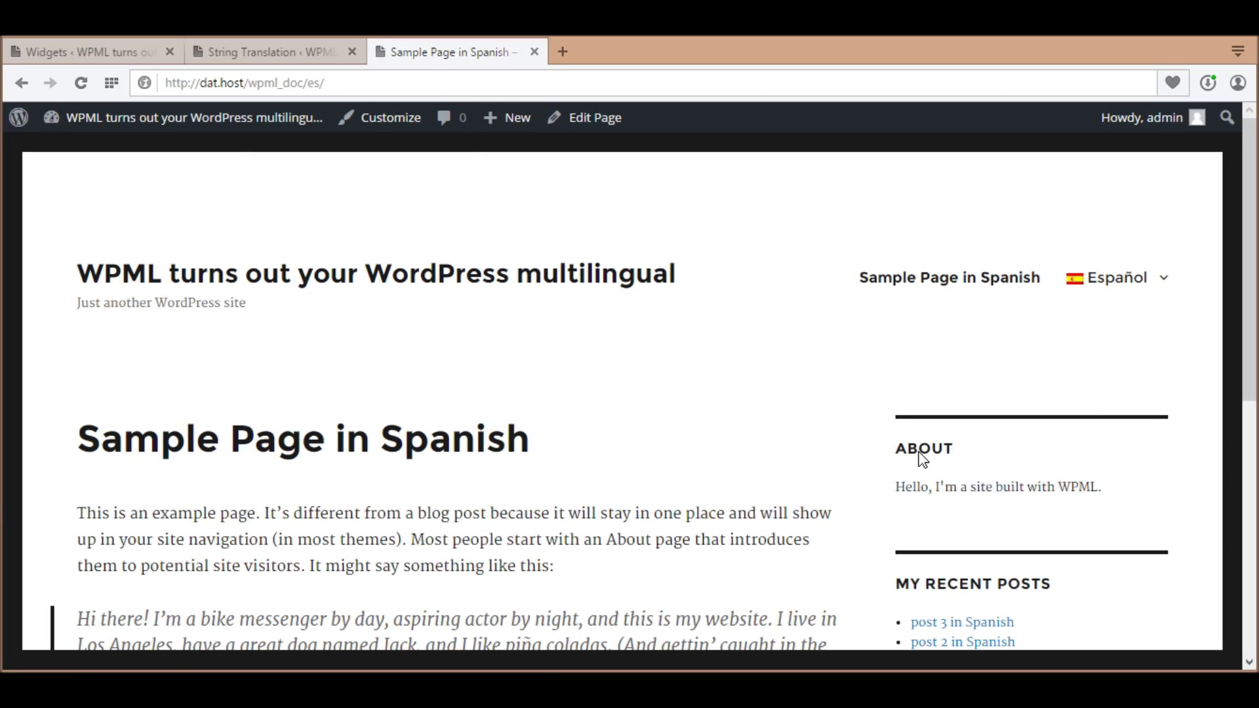
- Reload the Spanish sample page and check the SPANISH ABOUT and SPANISH MY RECENT POSTS headings
left_click(77, 88)
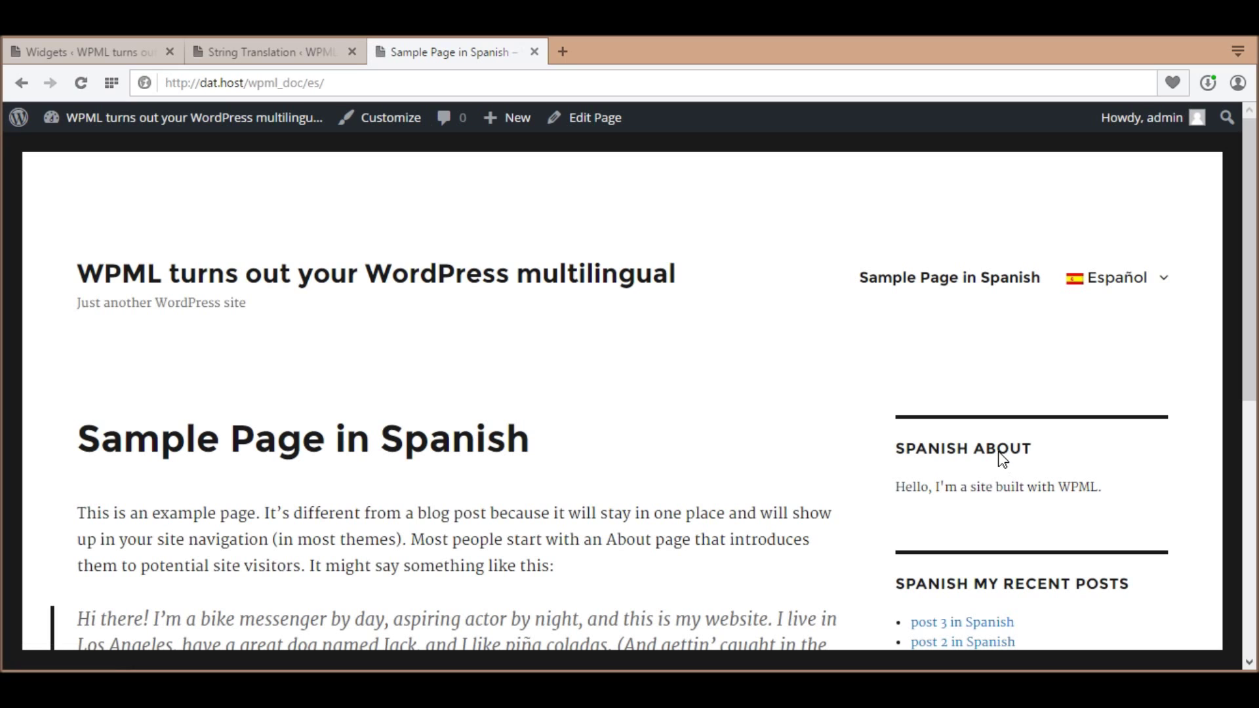
triple_click(1002, 457)
double_click(1045, 585)
triple_click(1044, 585)
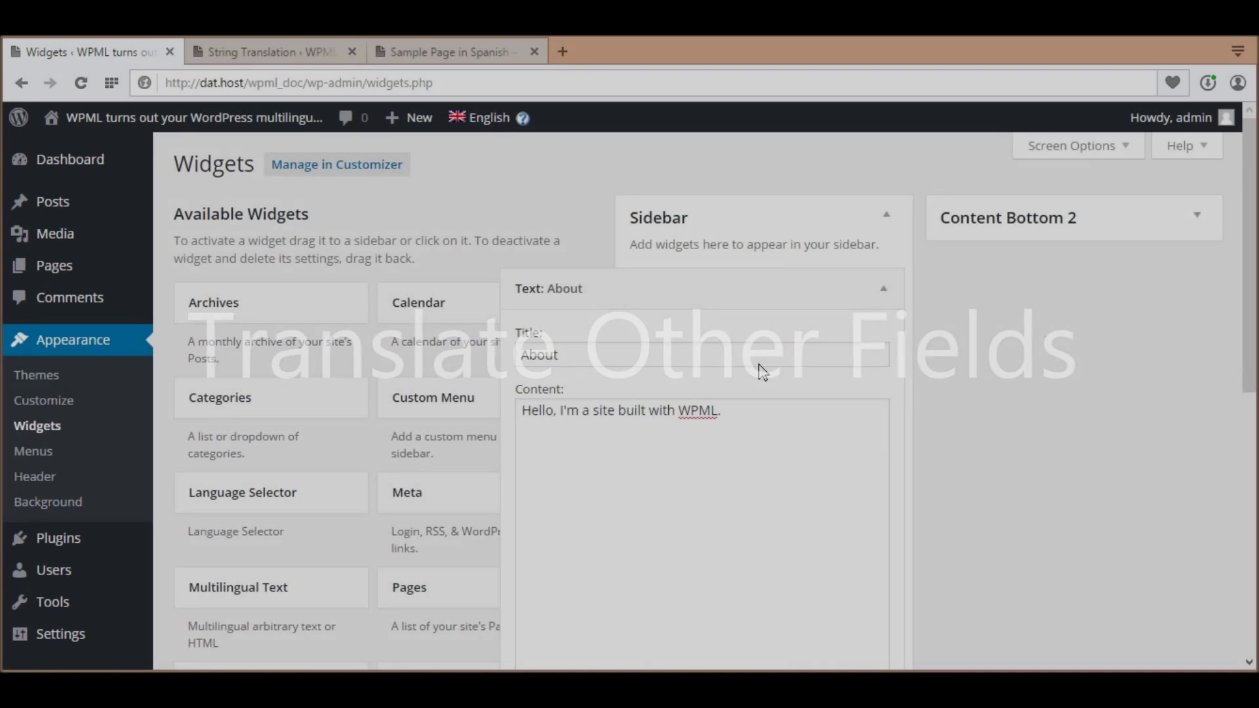
- Select all of the About widget's body text in its Content box, then return to String Translation
left_click(737, 407)
key("ctrl+a")
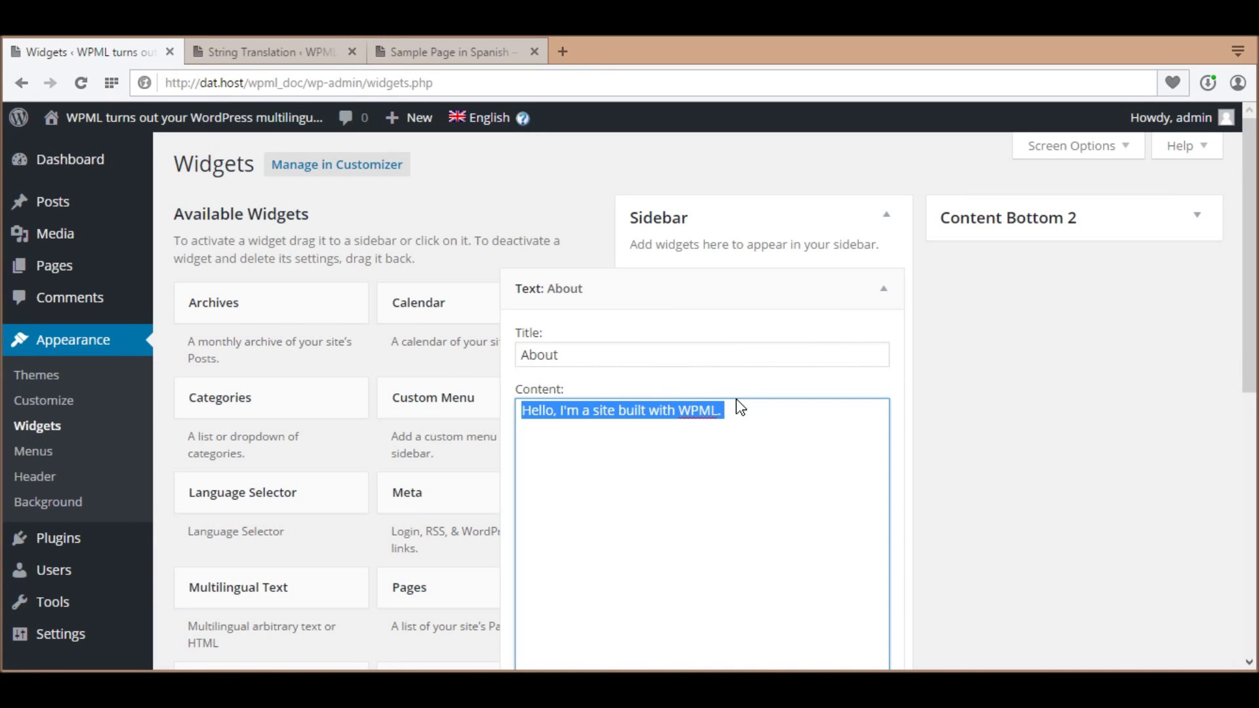
left_click(314, 58)
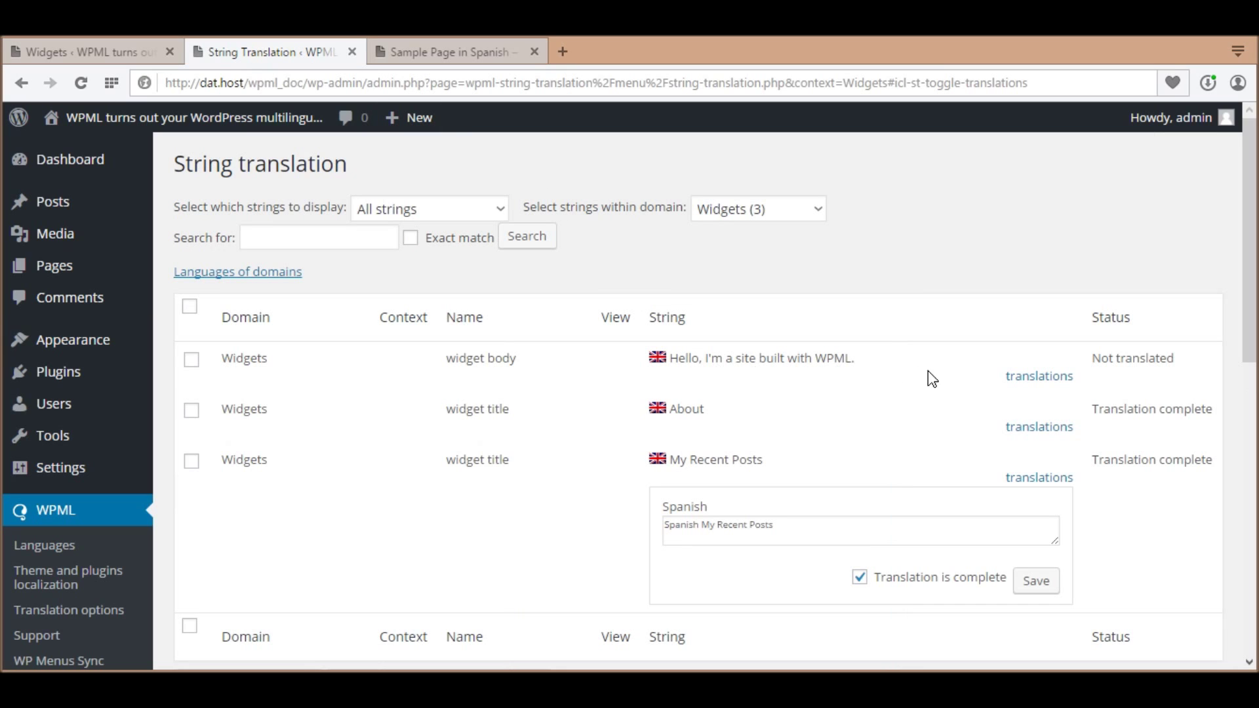
- Save a complete Spanish translation of the About widget body text, prefixed with 'Spanish'
left_click(1021, 377)
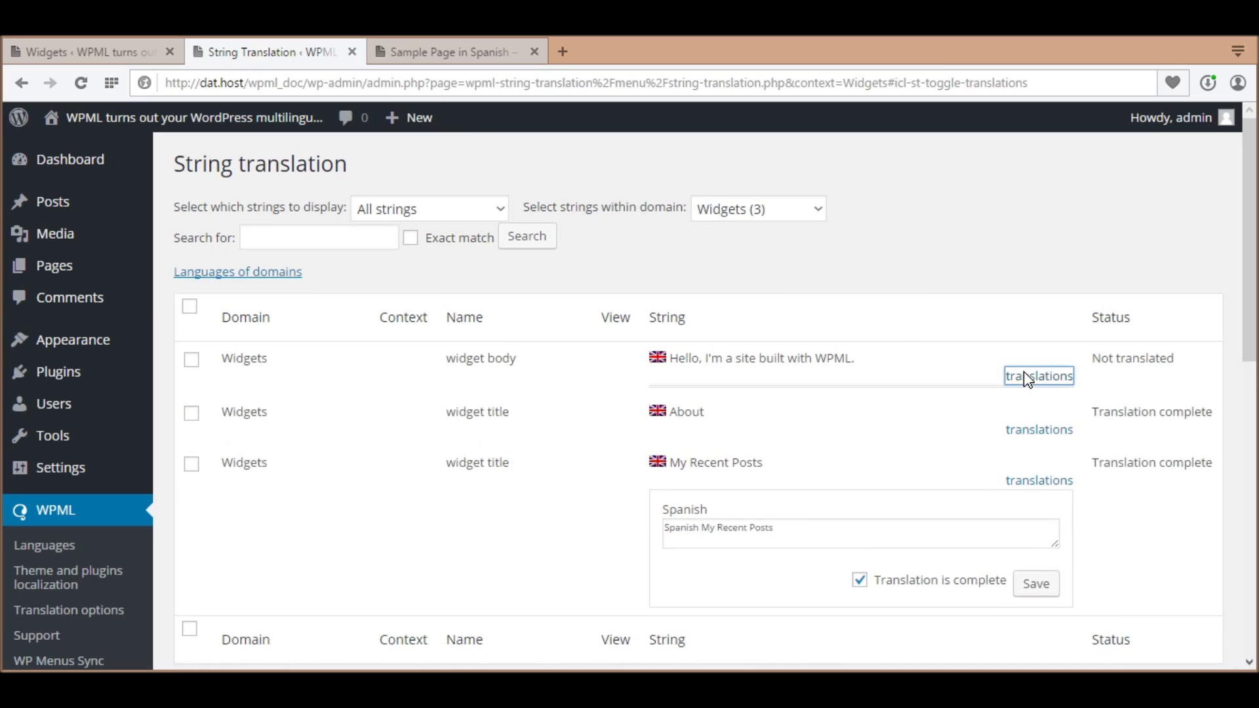
left_click(961, 443)
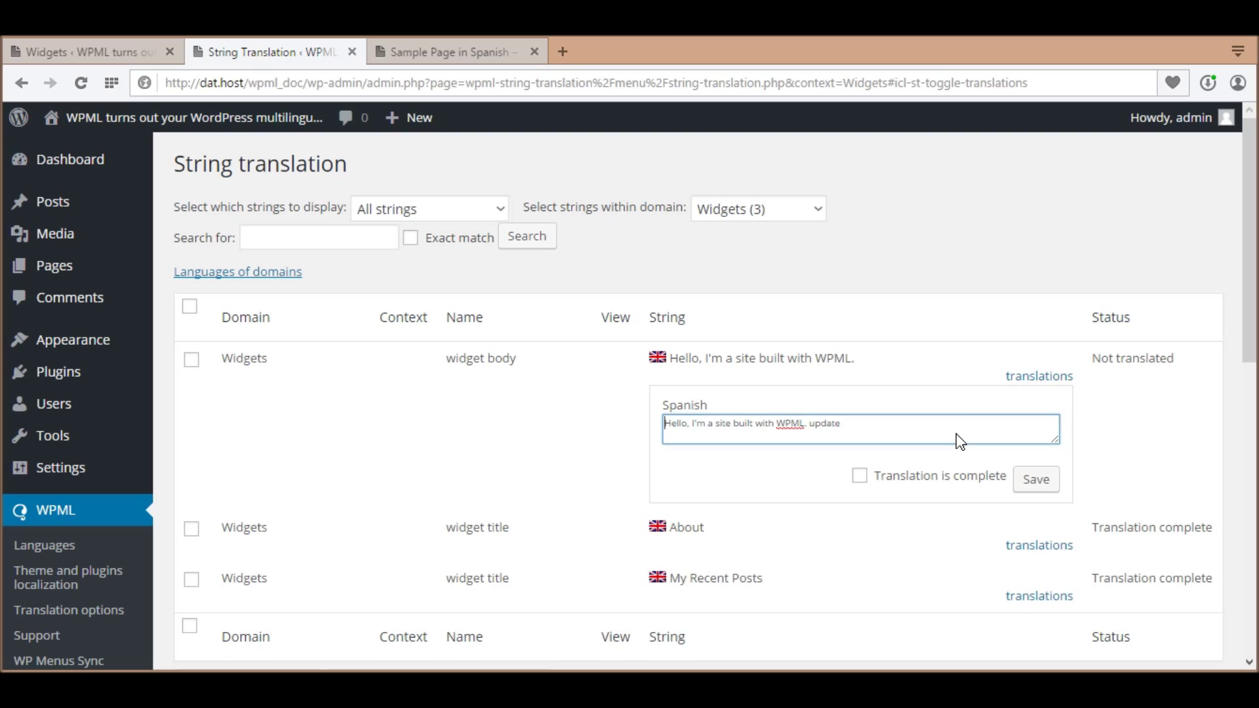
type("Spanish")
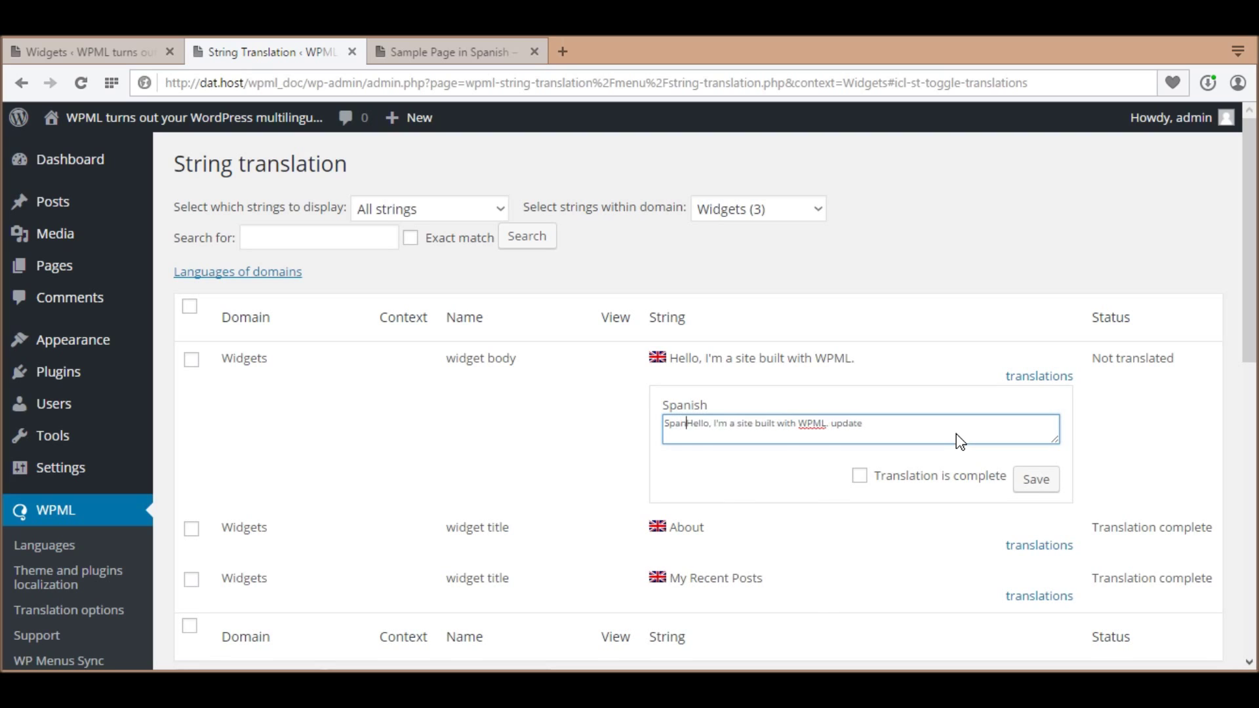
left_click(952, 473)
left_click(1038, 482)
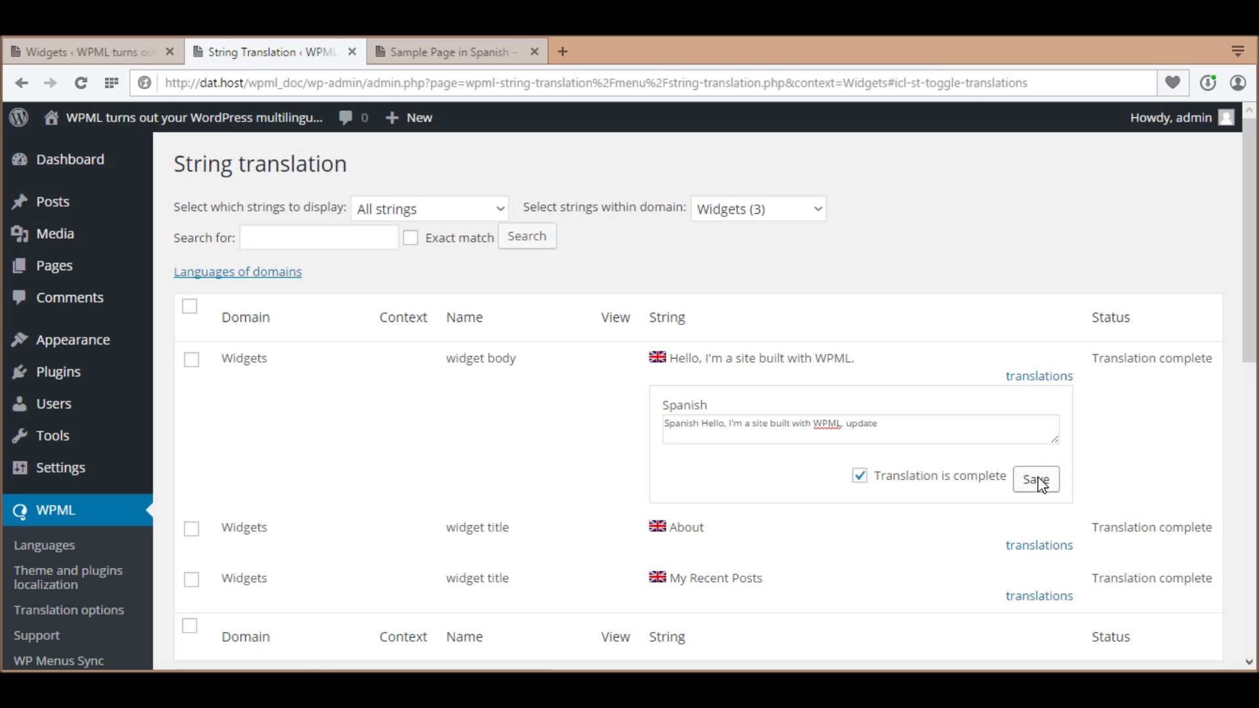
- Reload the Spanish sample page and verify the sidebar reads 'Spanish Hello, I'm a site built with WPML. update'
left_click(473, 54)
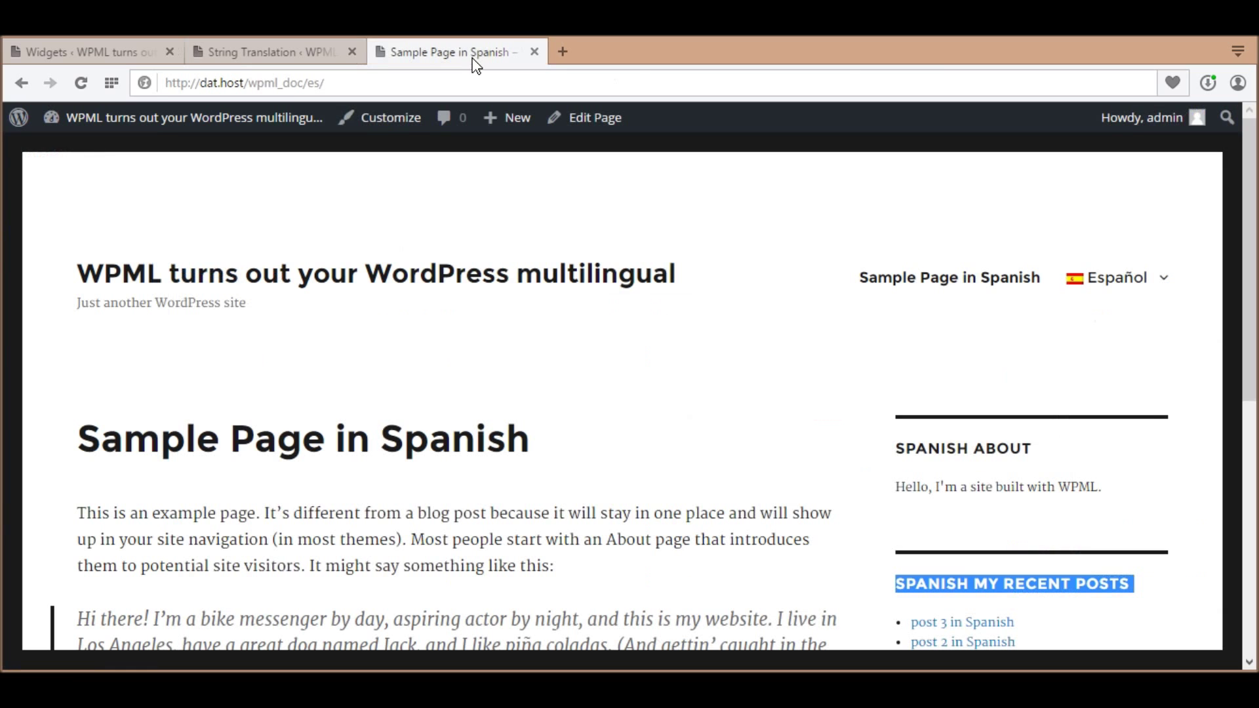
left_click(80, 84)
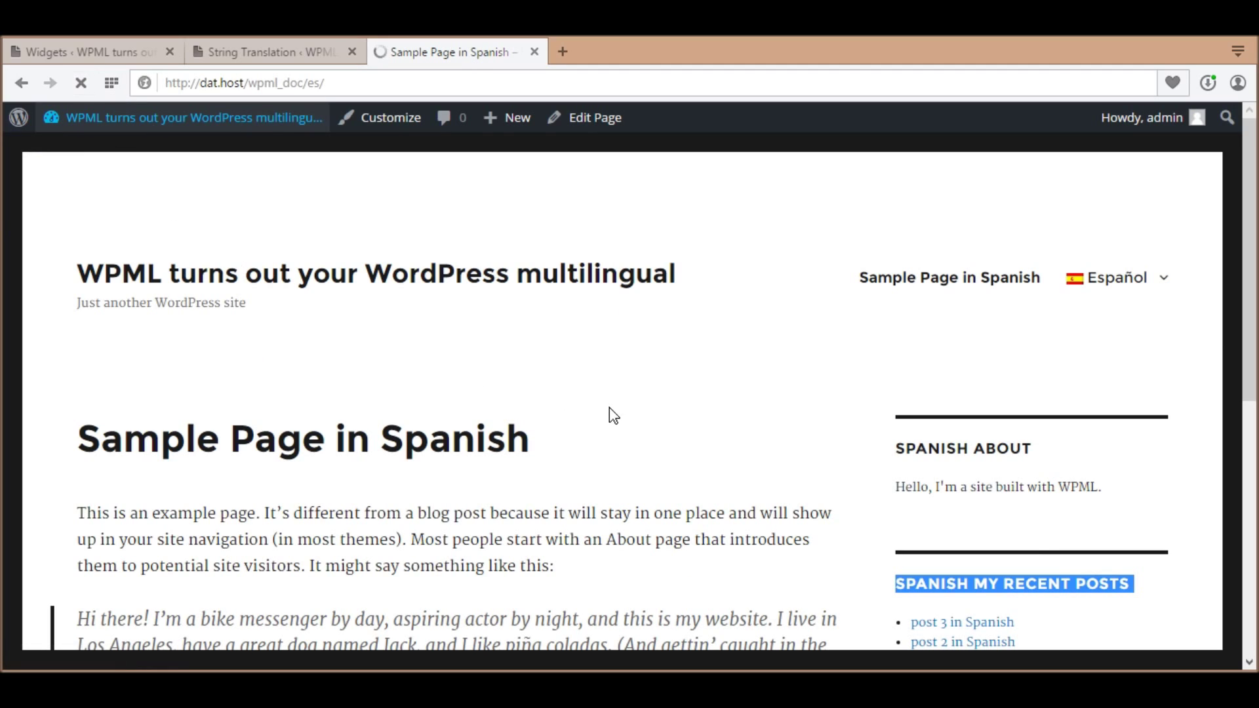
triple_click(950, 490)
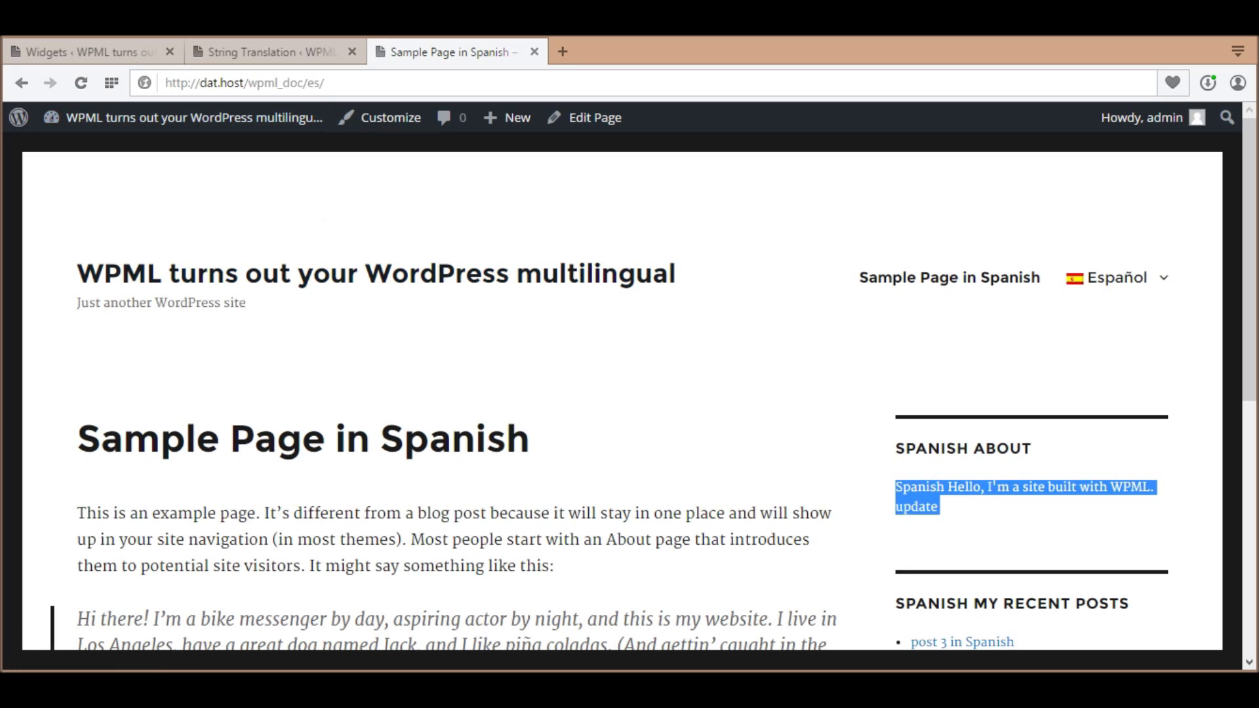
key("alt+Tab")
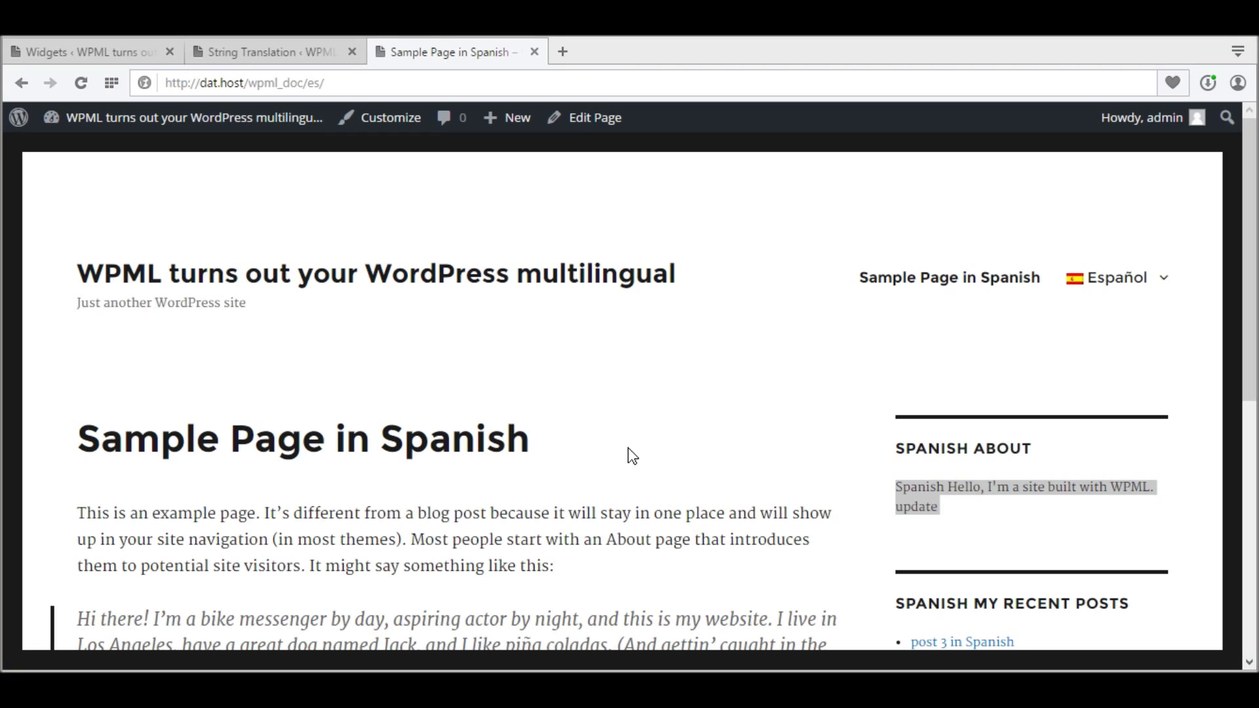
- Confirm the English Recent Posts widget still shows 3 posts, then return to String Translation
left_click(46, 54)
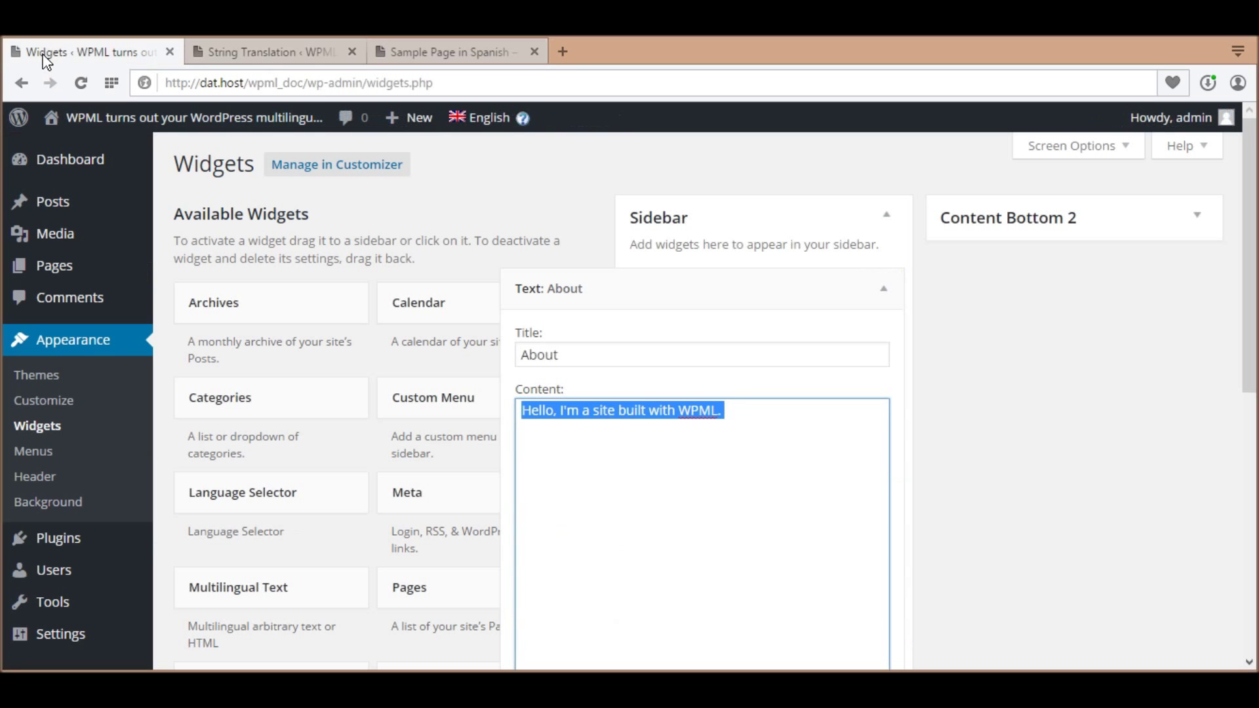
left_click(883, 288)
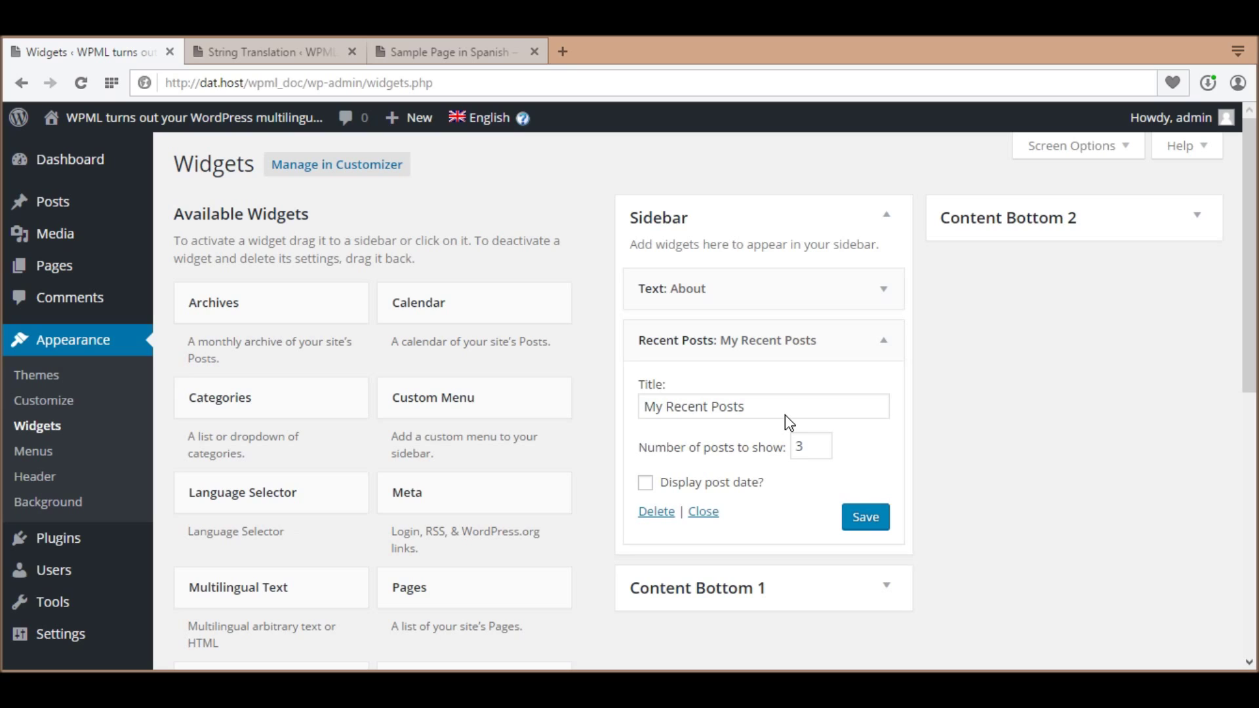
left_click(806, 451)
left_click(248, 61)
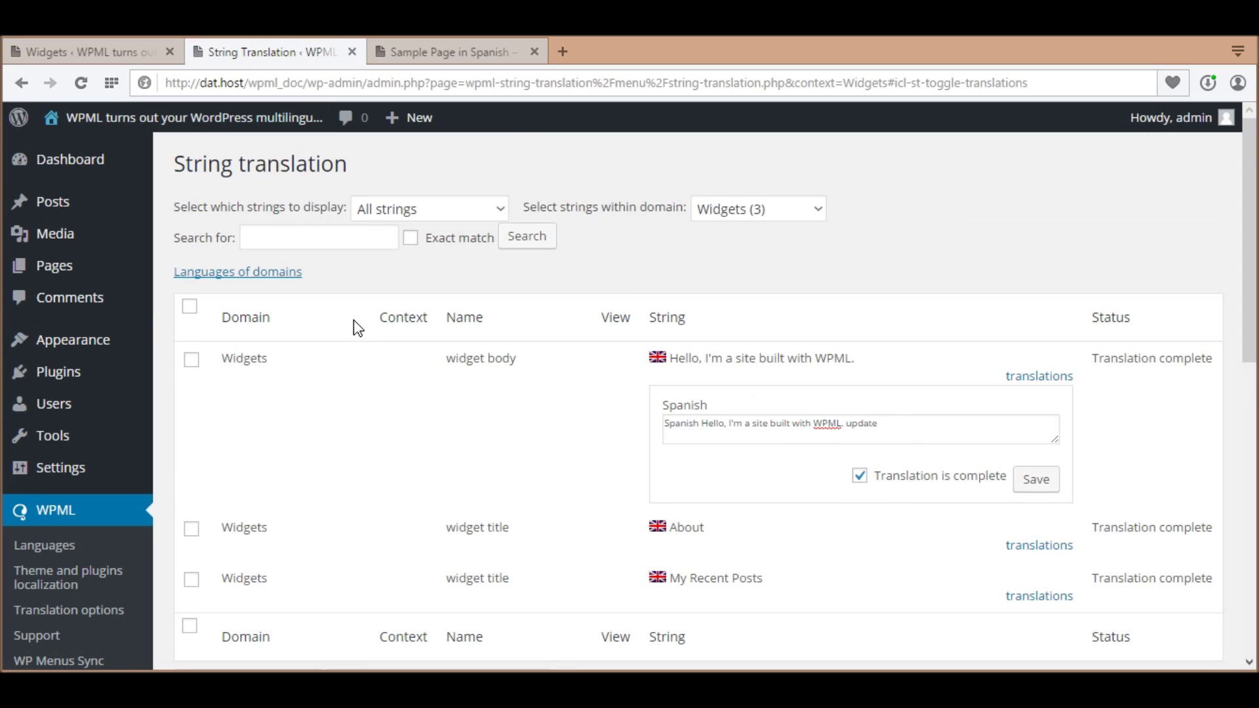
- In the admin texts list, tick widget_recent-posts > 3 > number and apply it for translation
scroll(371, 377, "down", 8)
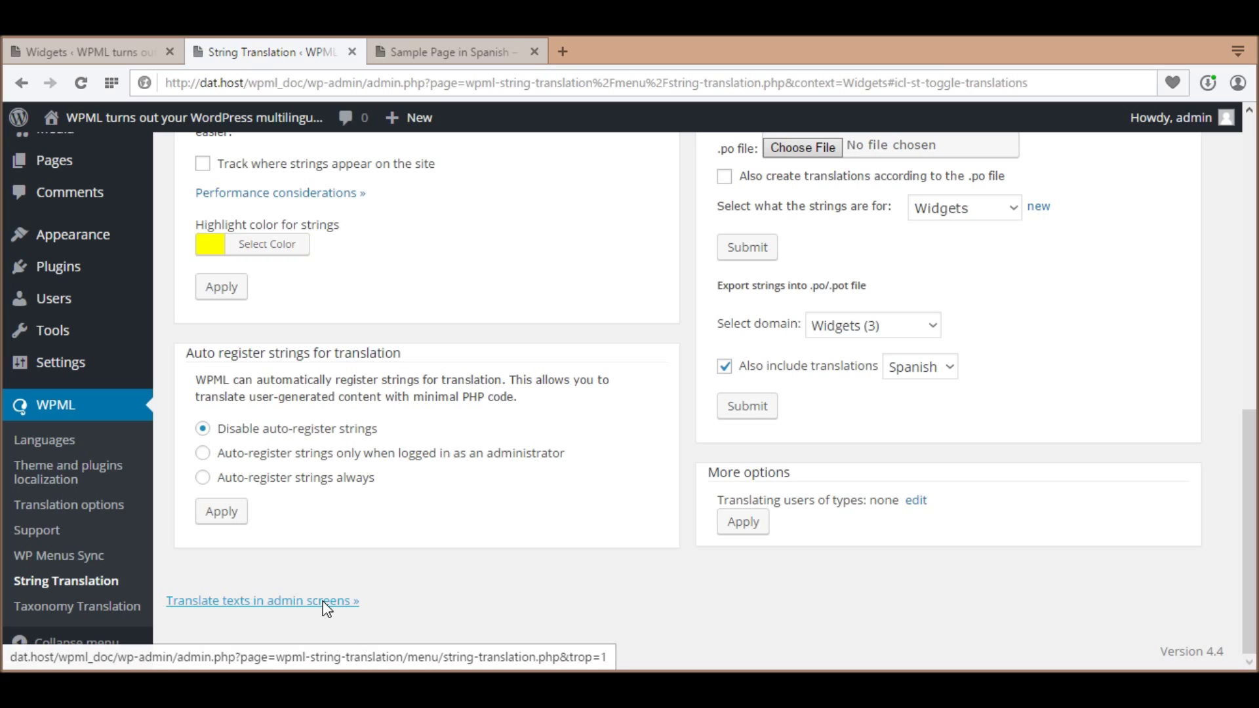
left_click(323, 602)
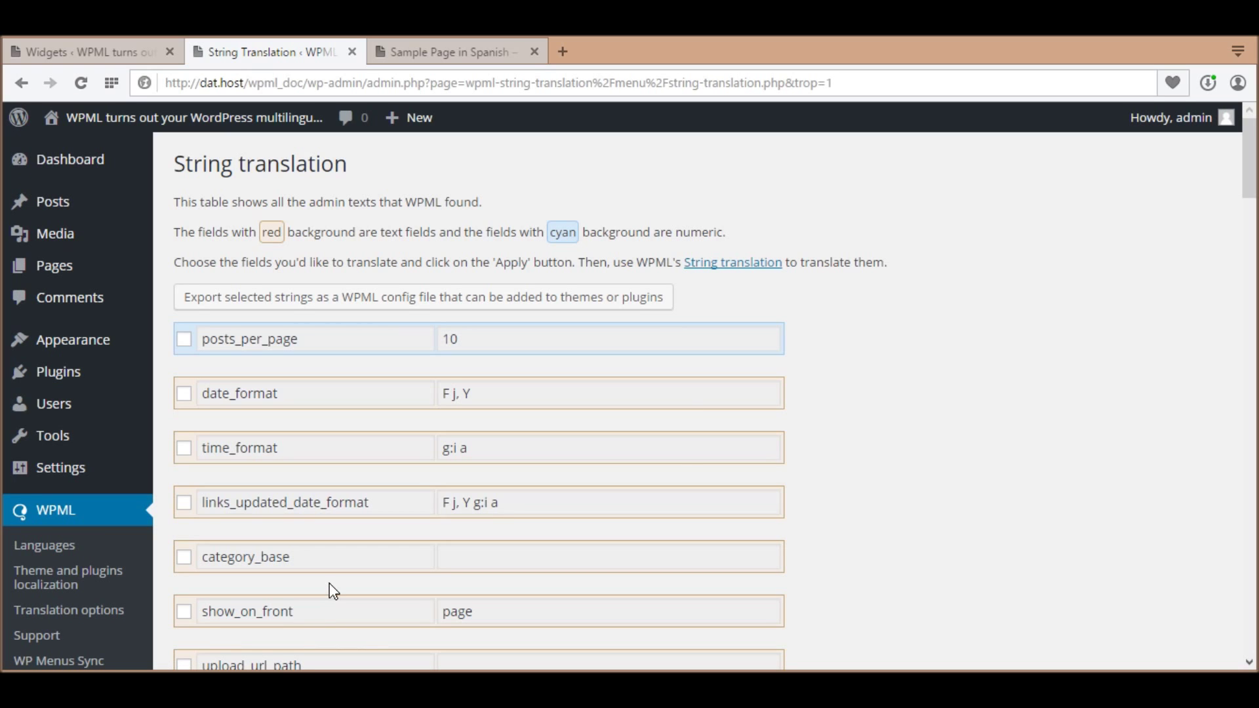
scroll(343, 573, "down", 10)
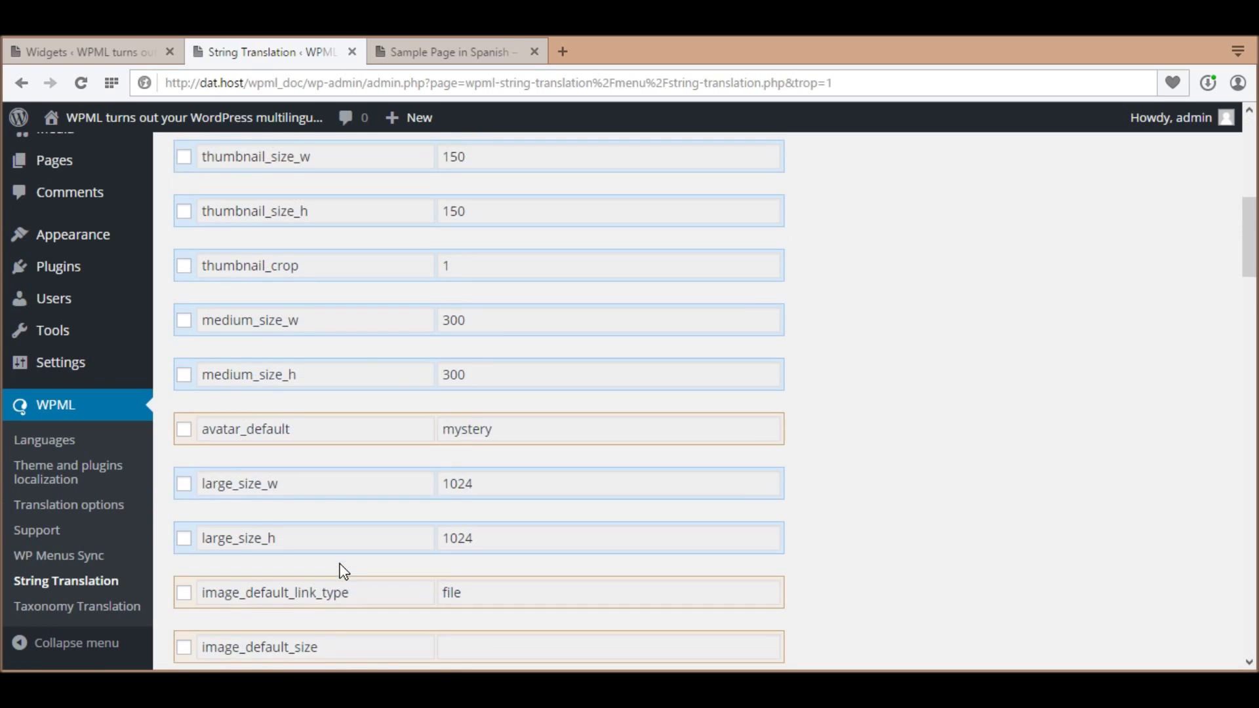
scroll(342, 570, "down", 7)
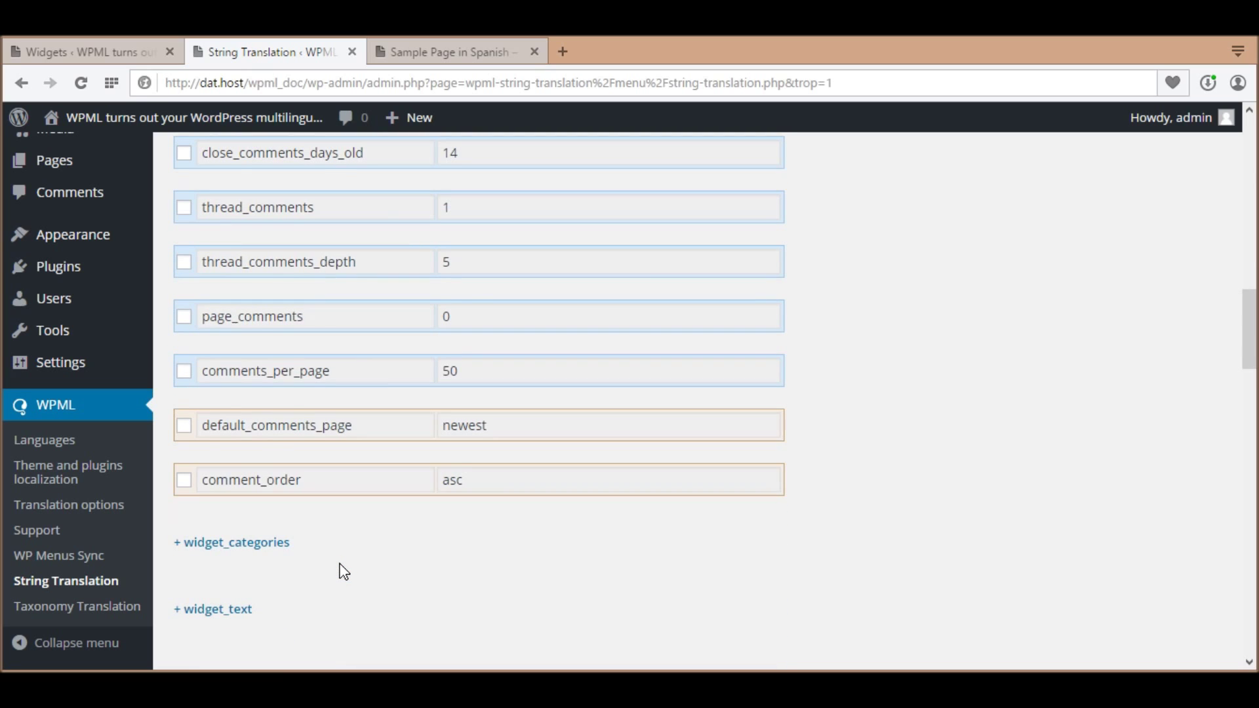
scroll(344, 573, "down", 1)
scroll(344, 573, "down", 5)
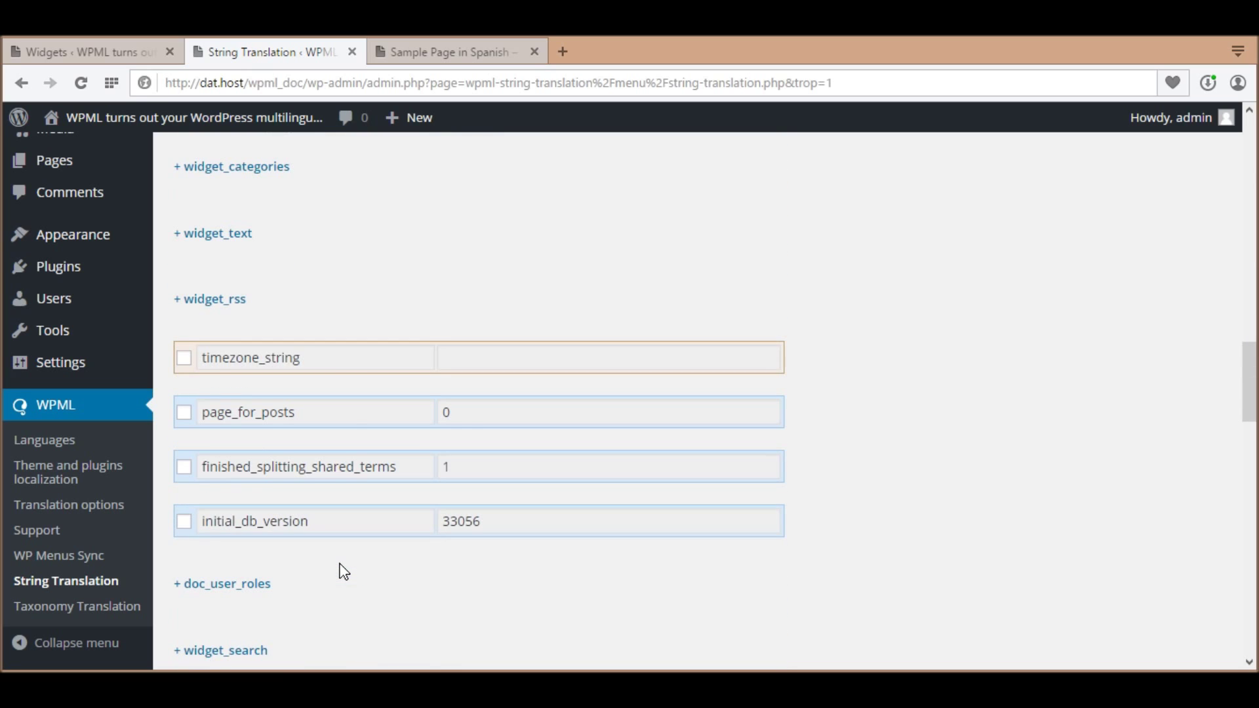
left_click(298, 529)
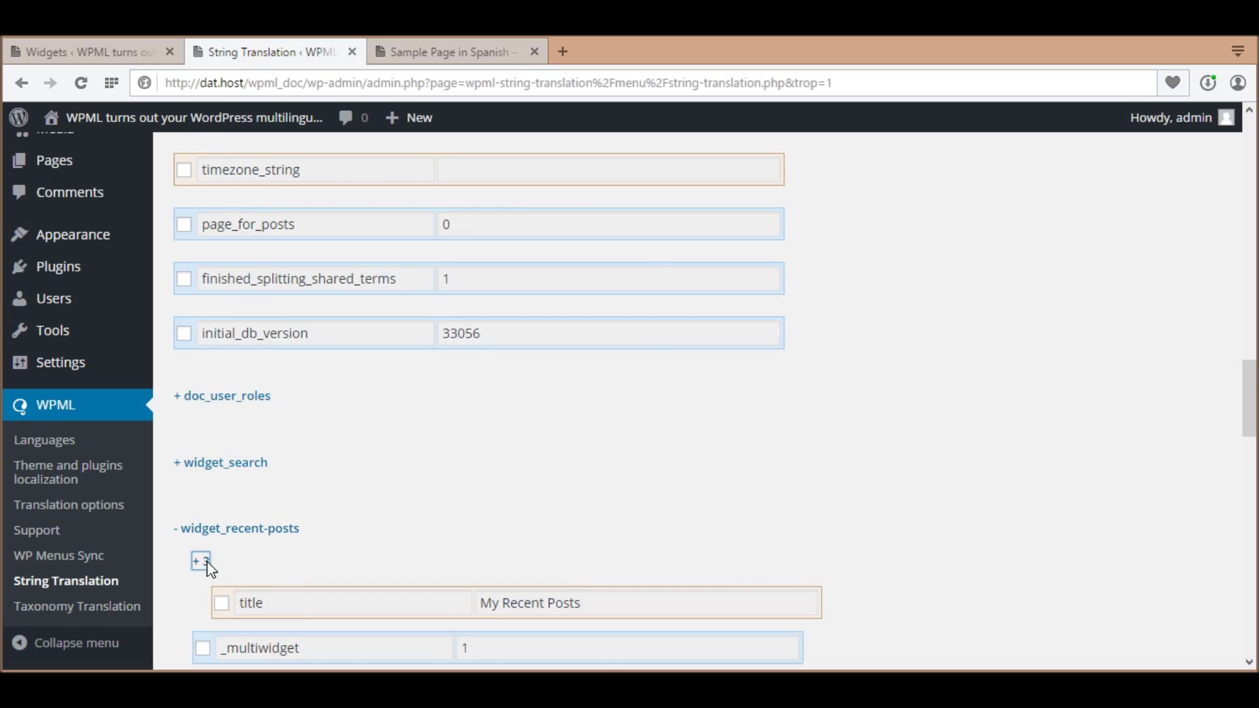
scroll(224, 552, "down", 1)
left_click(223, 553)
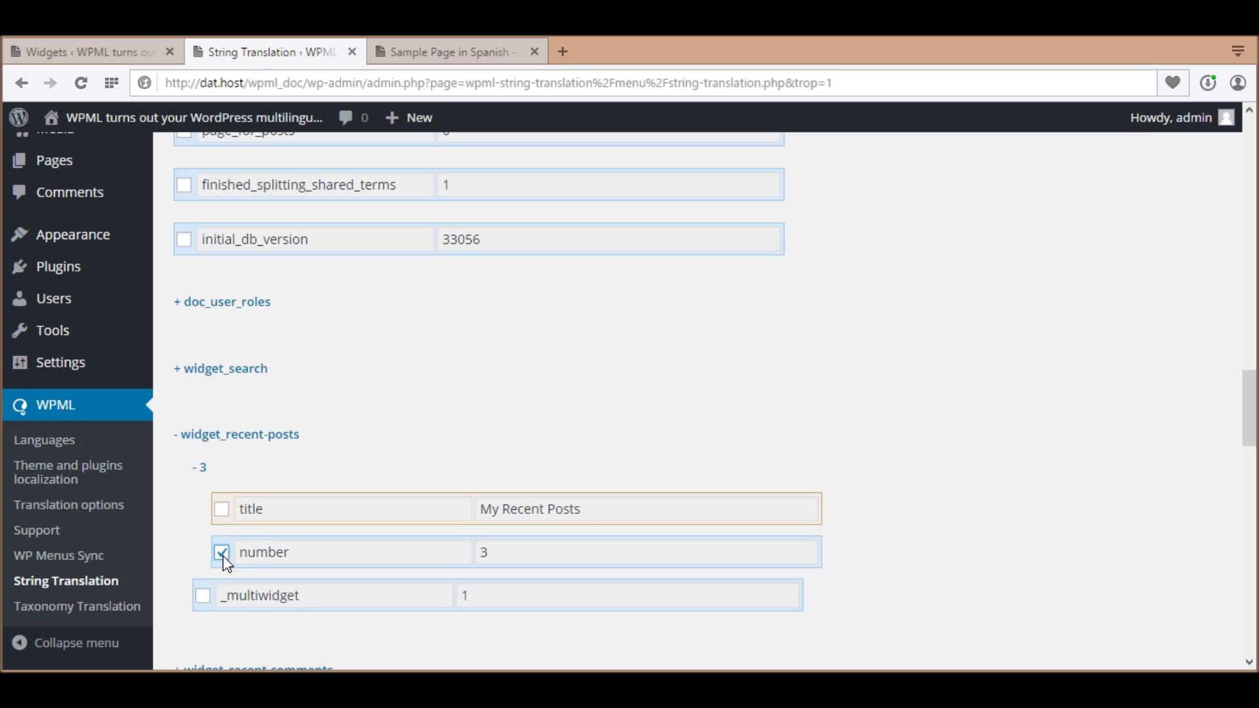
scroll(223, 556, "down", 15)
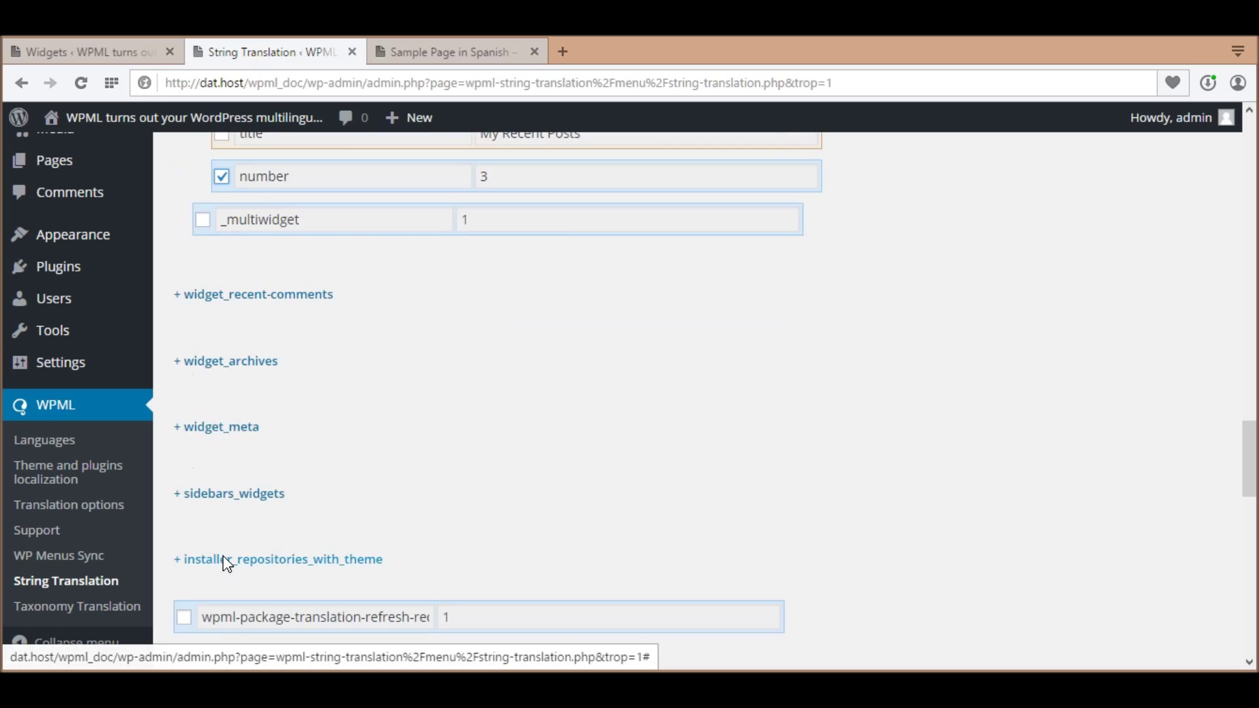
scroll(223, 557, "down", 6)
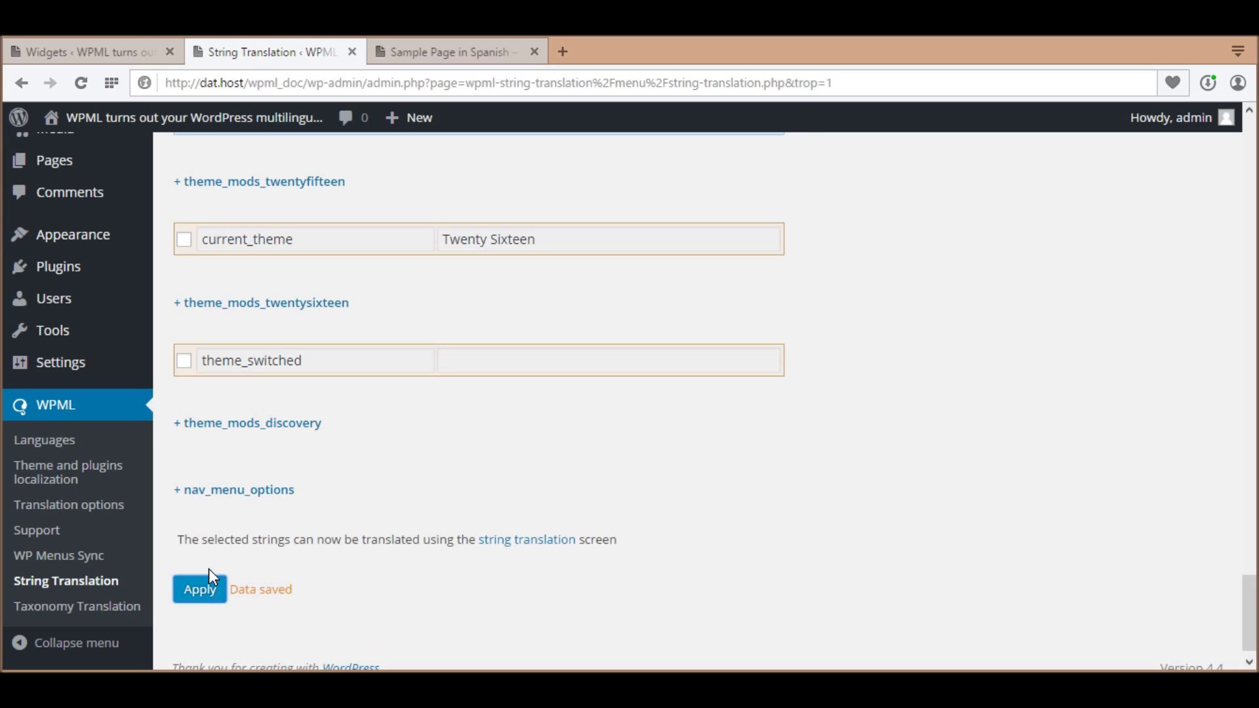
left_click(493, 542)
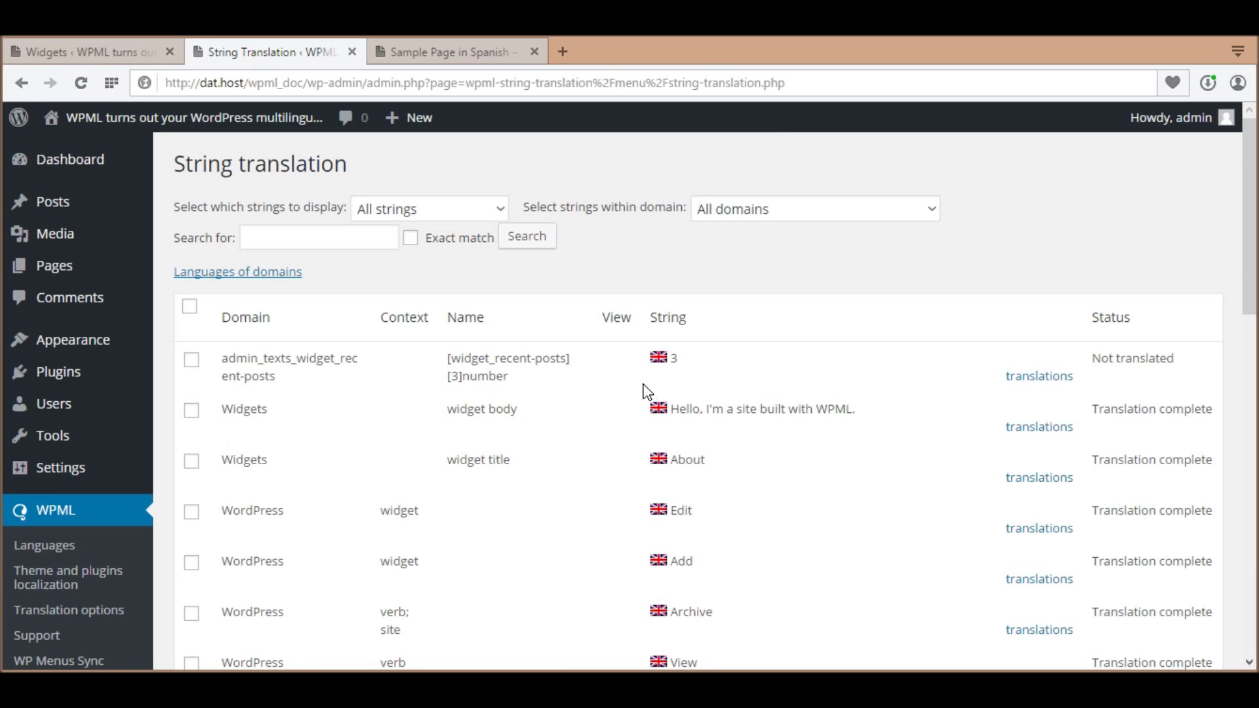
- Translate the [widget_recent-posts][3]number string to 1 in Spanish, mark it complete, and return to the Spanish page
left_click_drag(220, 358, 328, 385)
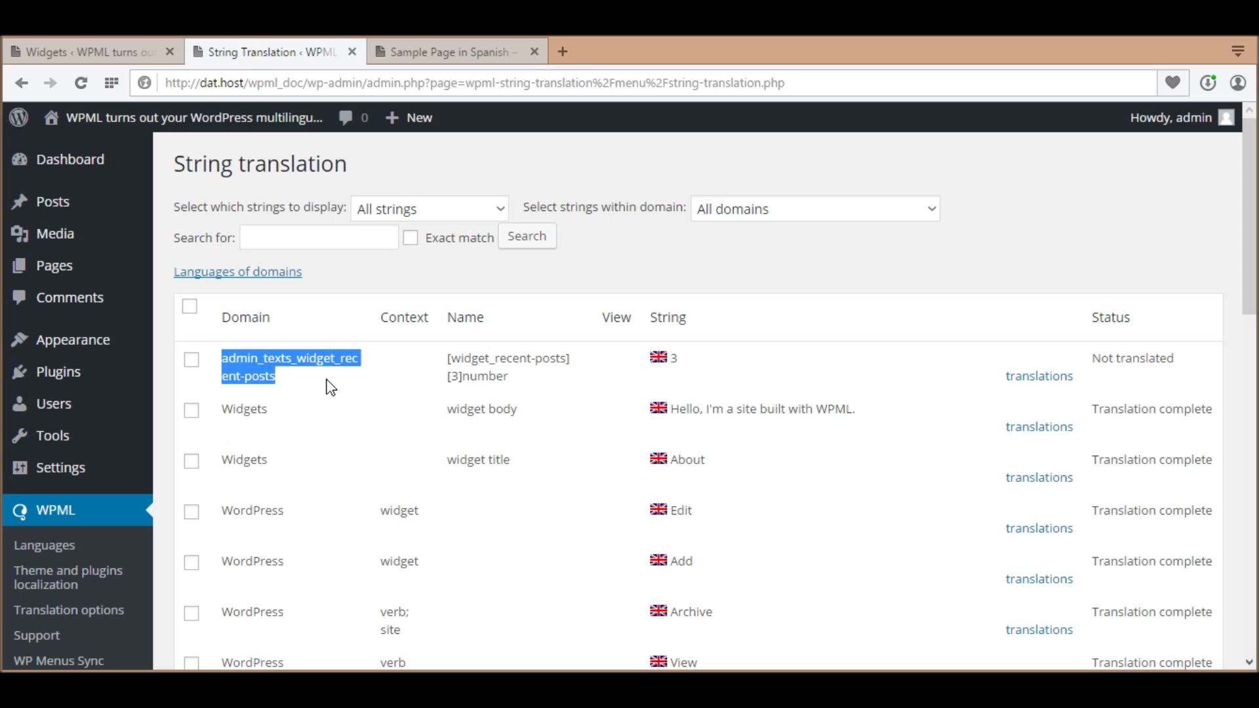
left_click(1045, 378)
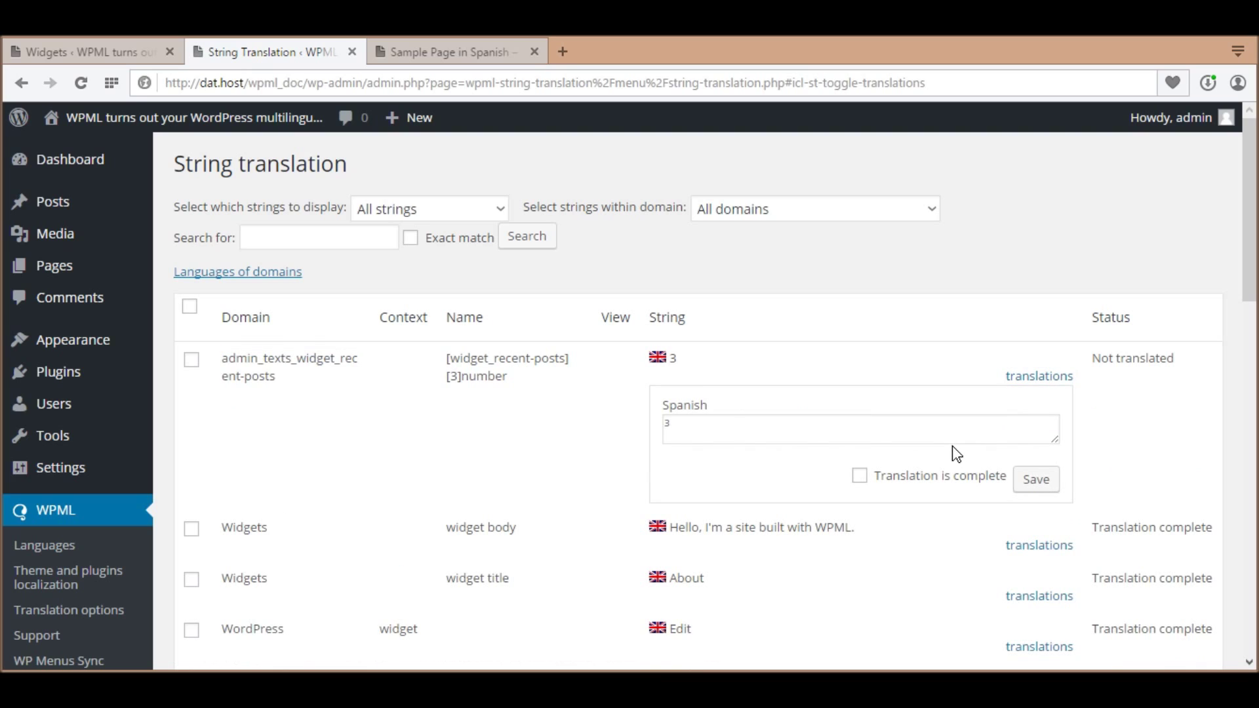
key("Tab")
type("1")
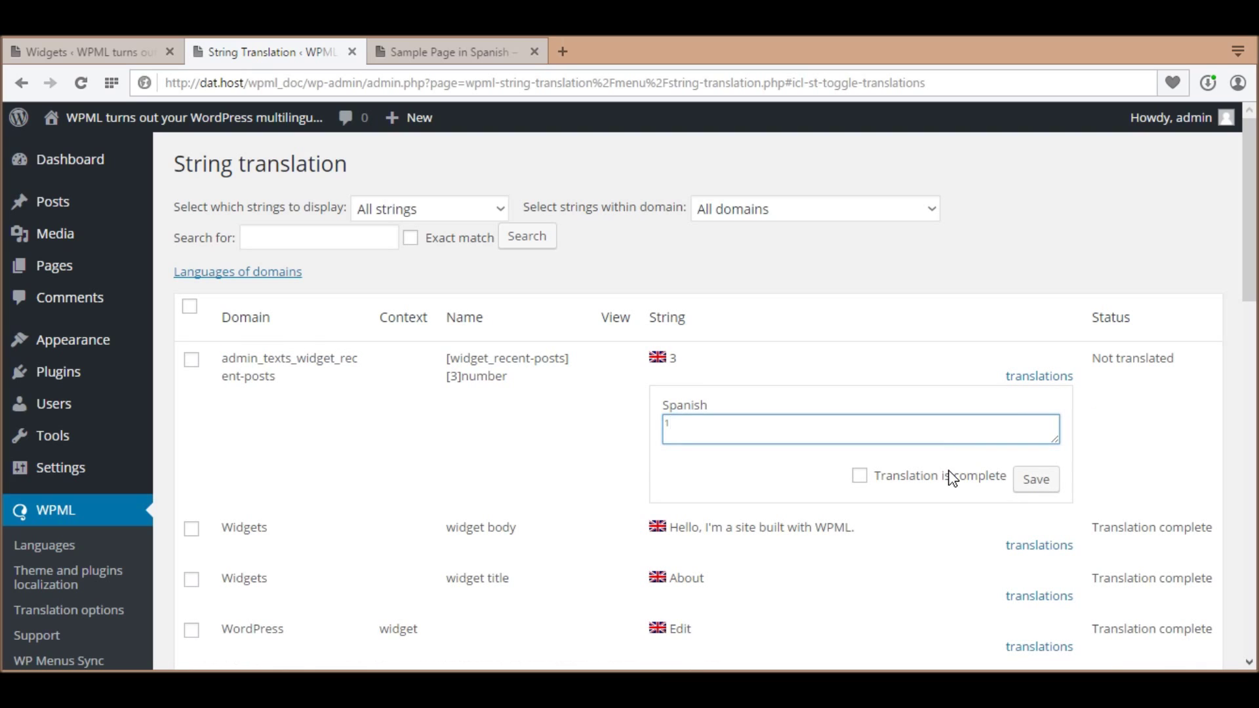
left_click(951, 476)
left_click(1031, 479)
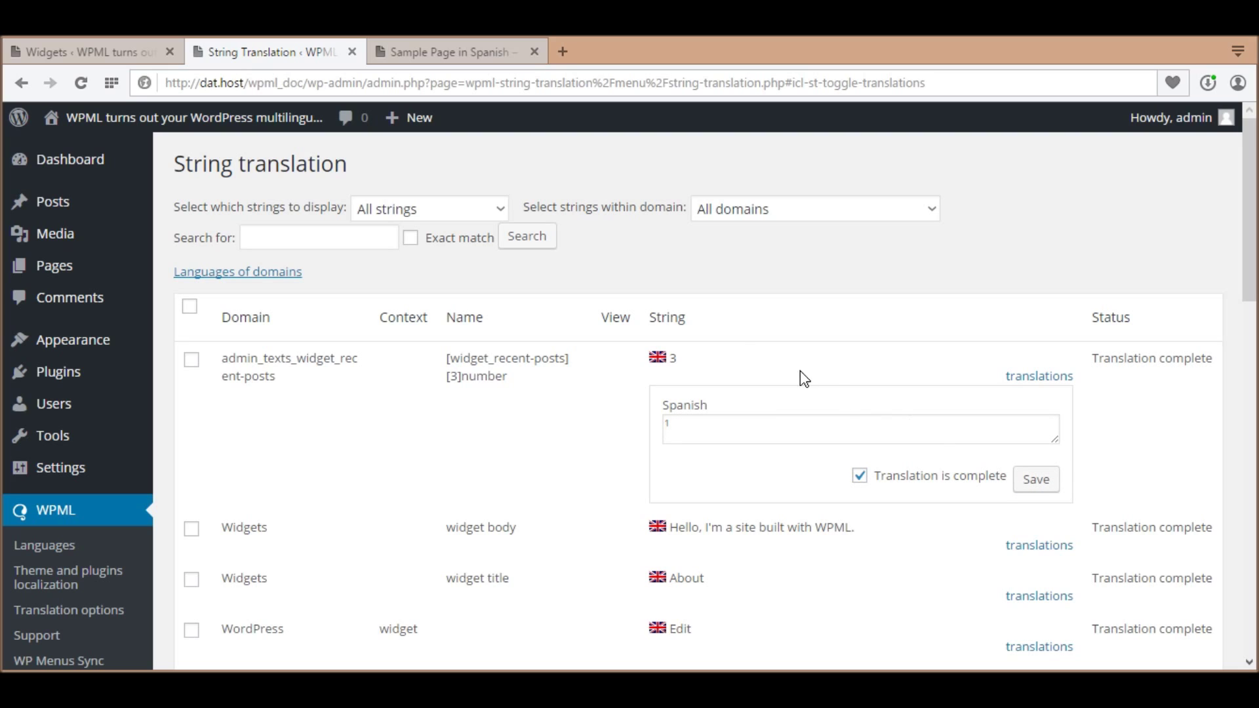
left_click(451, 52)
- Reload the Spanish sample page and confirm Recent Posts now lists only one post
left_click(700, 396)
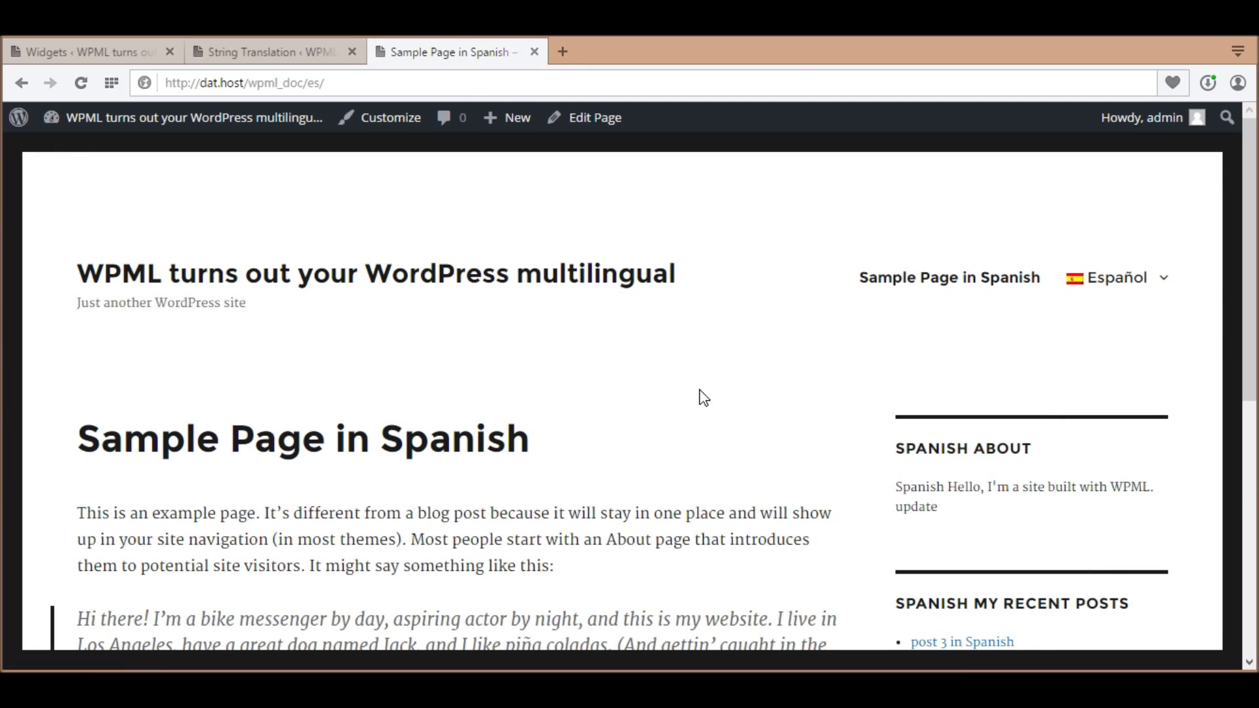
scroll(709, 420, "down", 3)
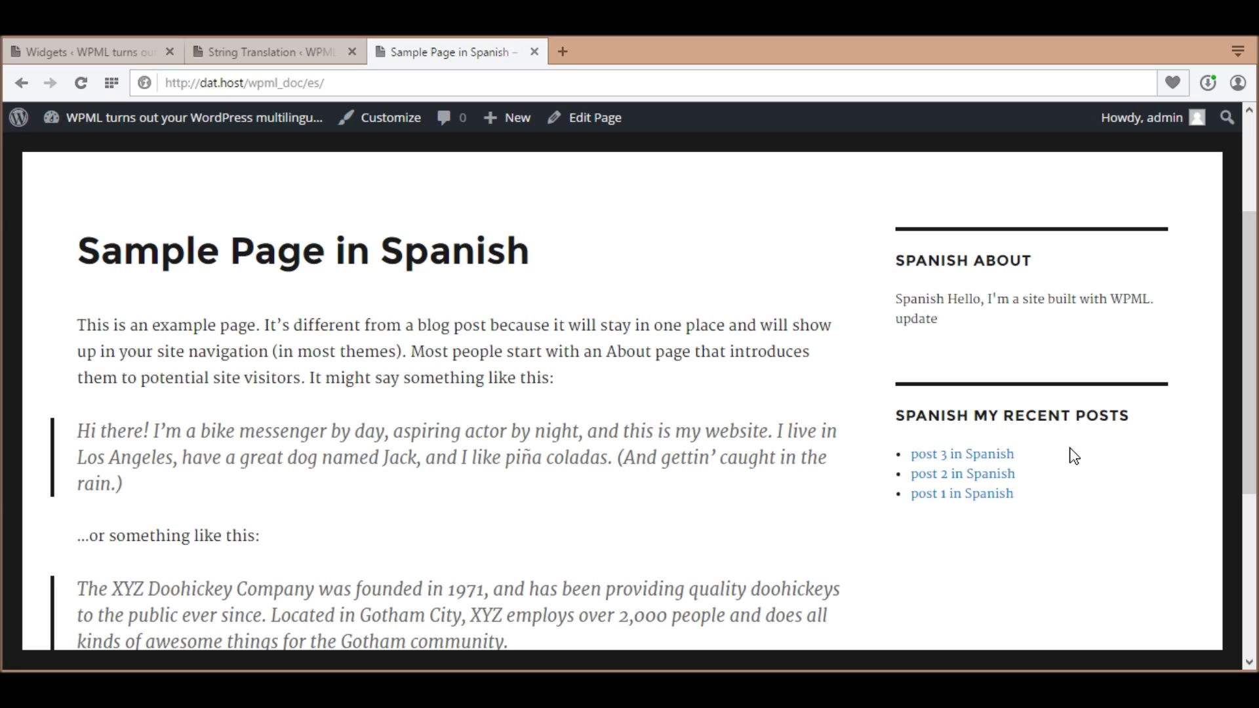
left_click(73, 89)
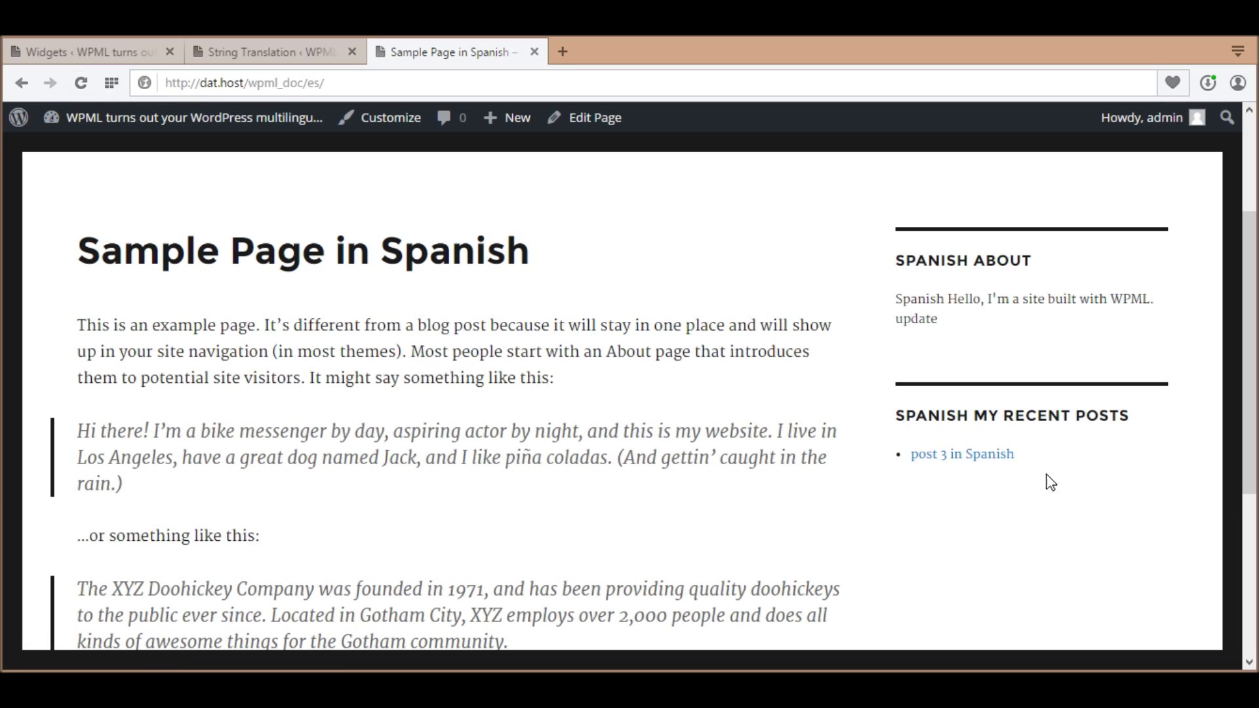
left_click_drag(1008, 465, 1069, 343)
scroll(1068, 343, "up", 3)
- Switch the site to English (Inglés) and confirm its Recent Posts still lists three posts
mouse_move(1125, 276)
left_click(1113, 318)
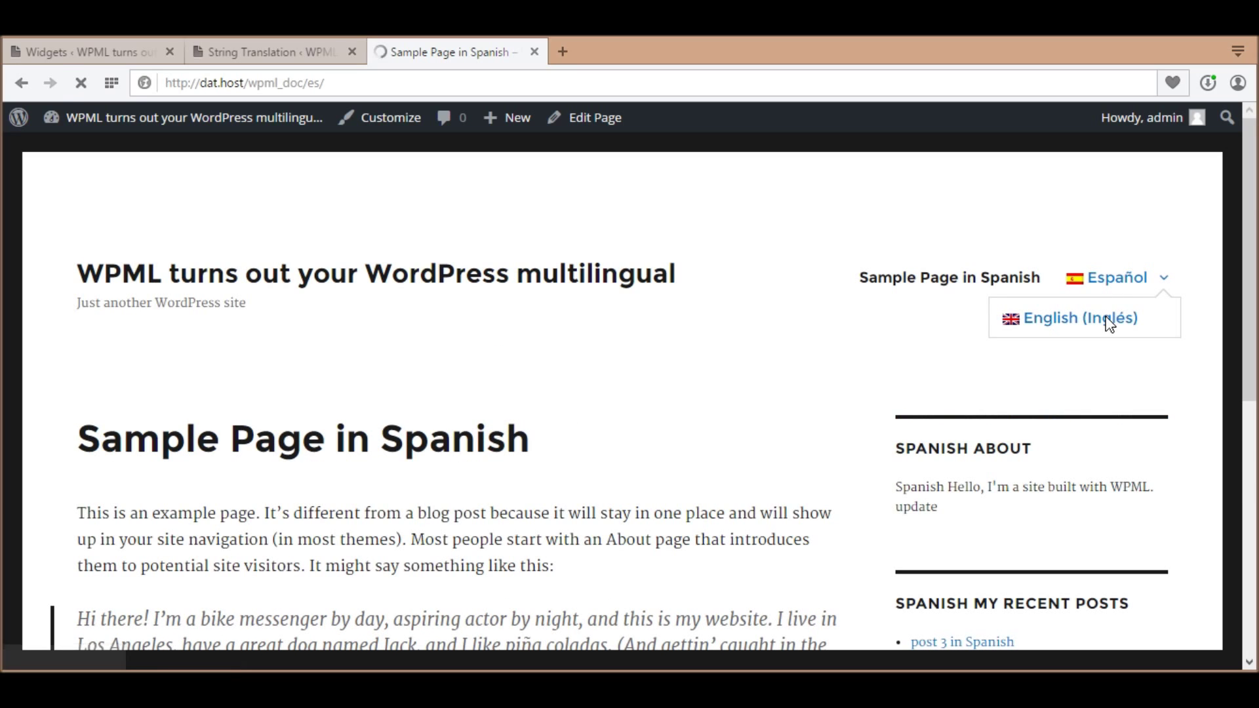
scroll(1104, 323, "down", 3)
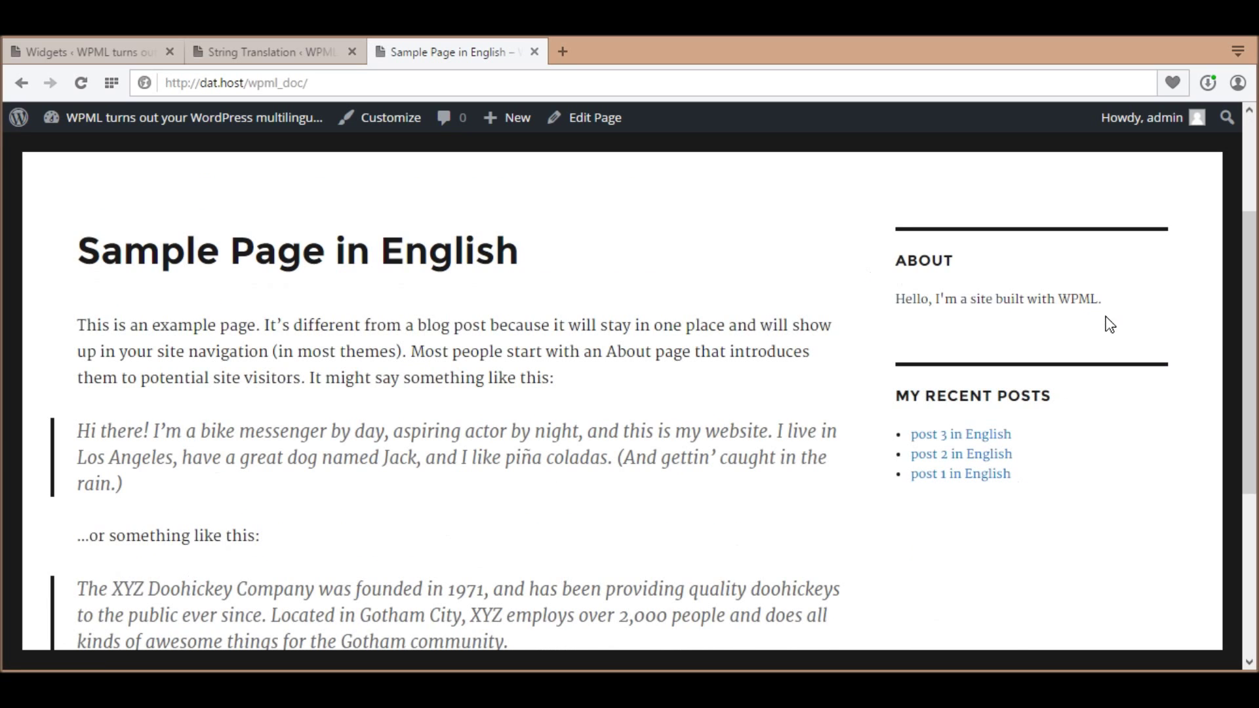
left_click_drag(1020, 479, 901, 437)
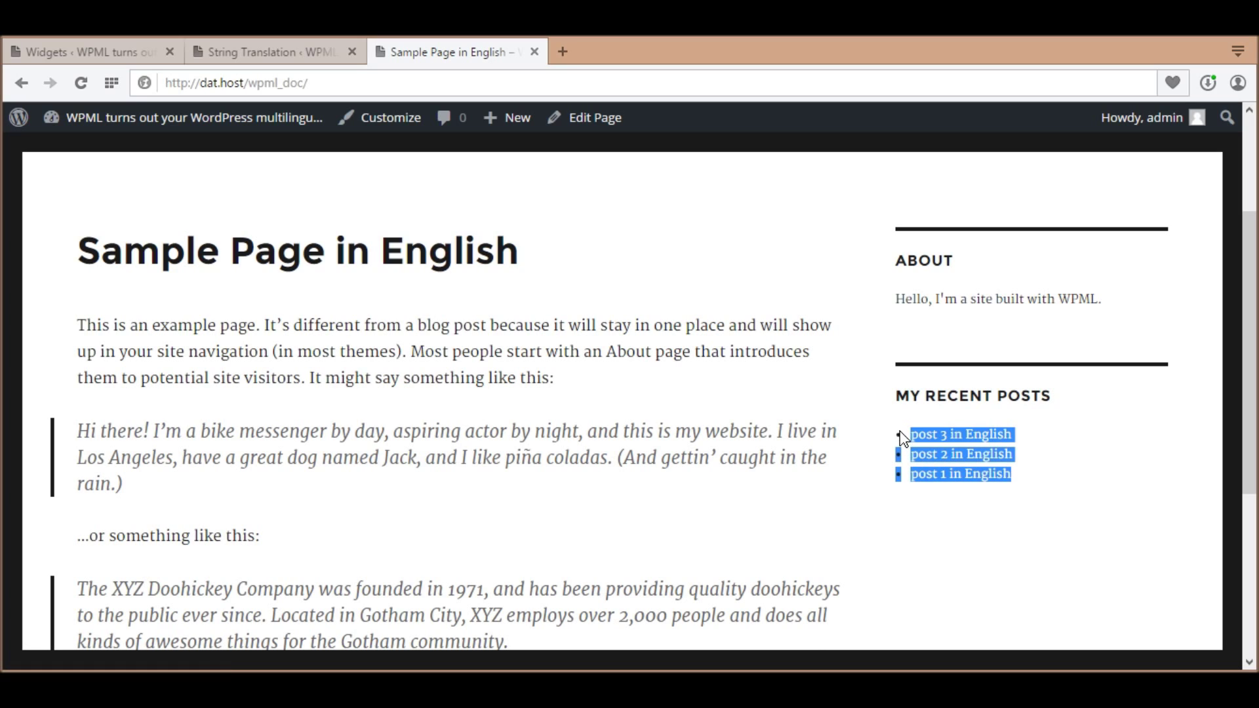
key("alt+Tab")
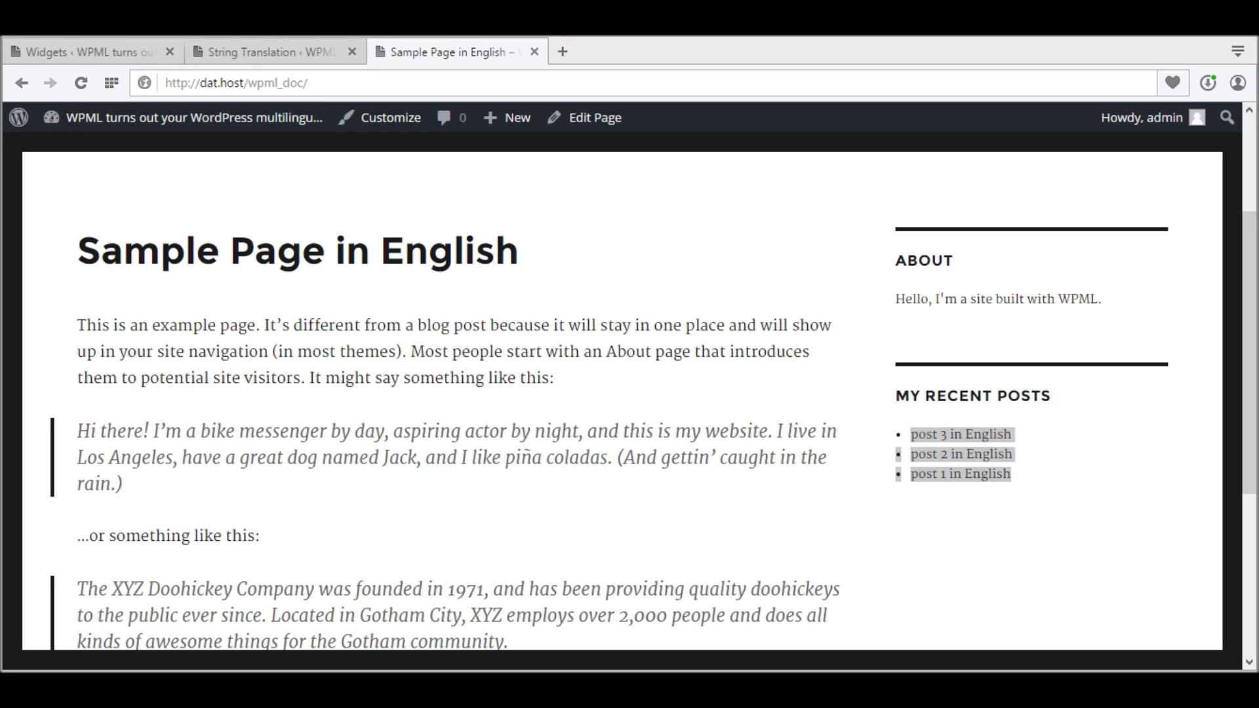
key("alt+Tab")
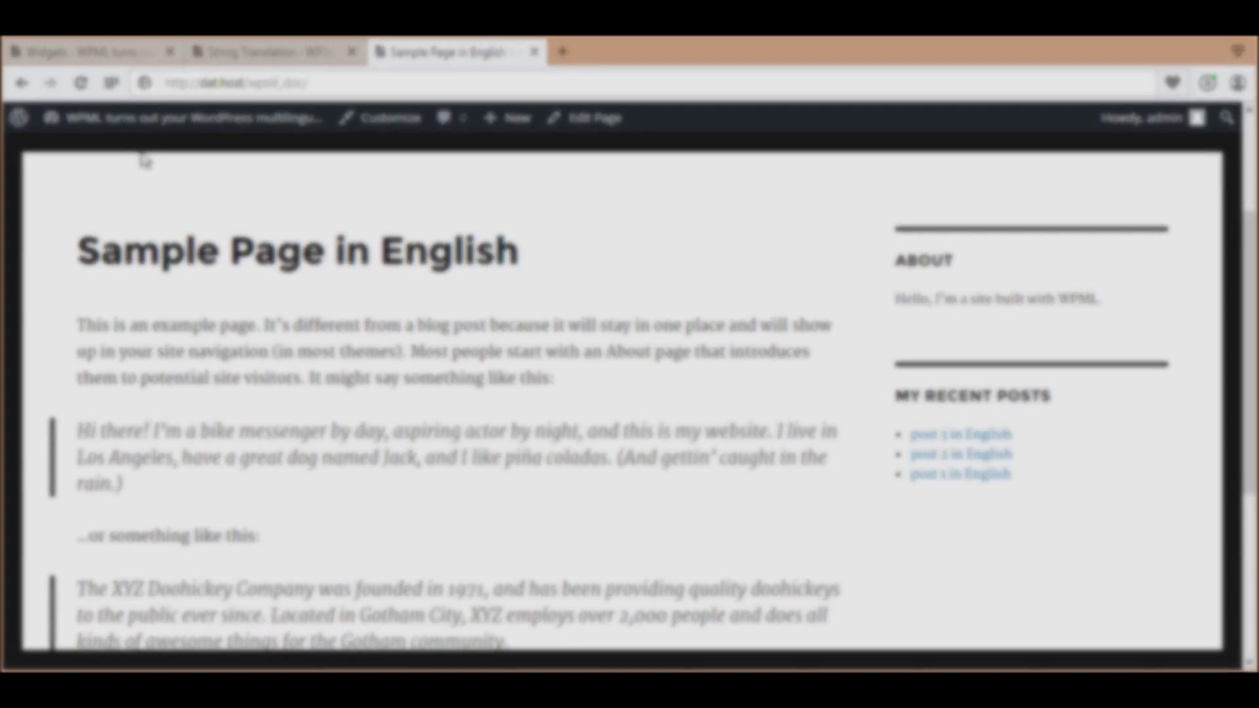